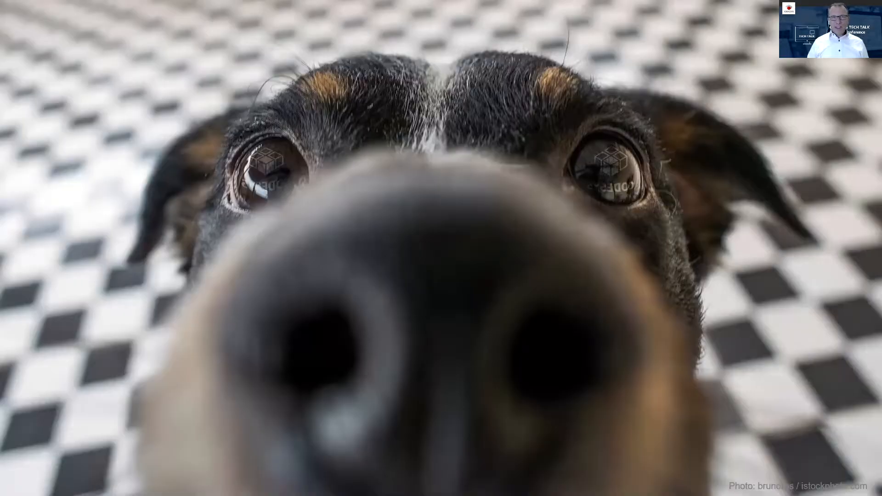
{"action": "key", "text": "Right"}
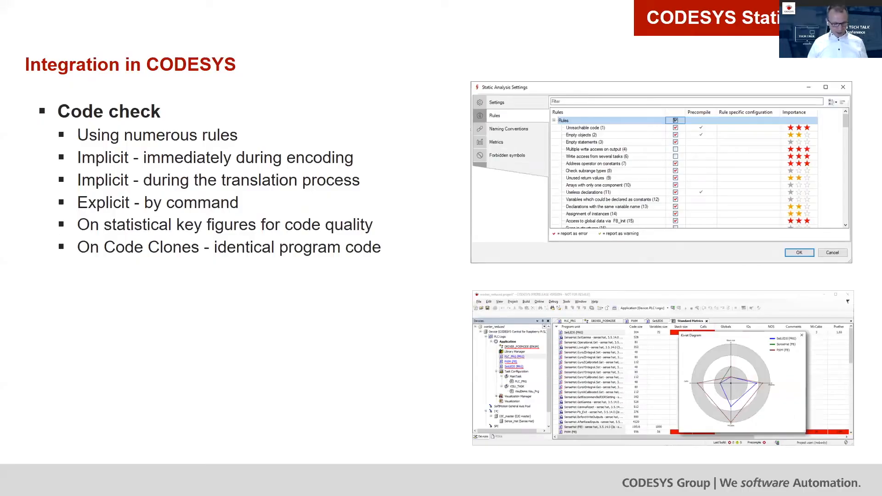
Switch to CODESYS, log out from the running device and close the CoffeeMachine editor
{"action": "key", "text": "alt+Tab"}
{"action": "key", "text": "Tab"}
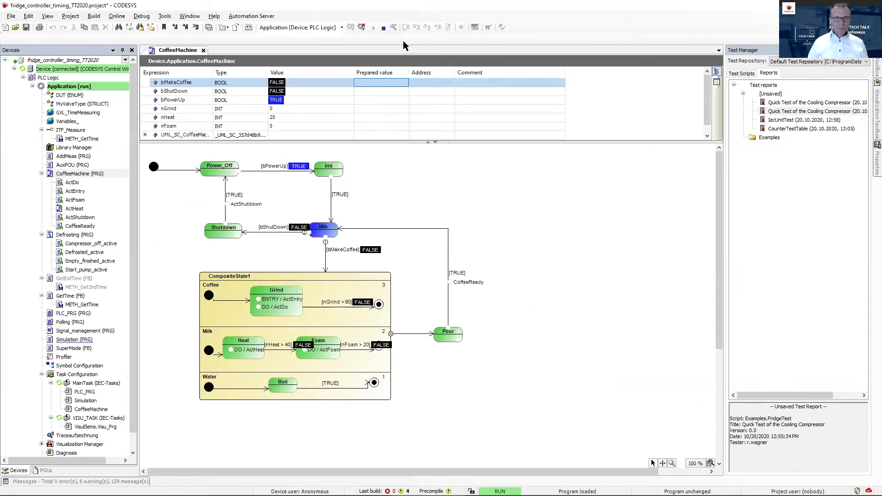
{"action": "left_click", "coordinate": [363, 26]}
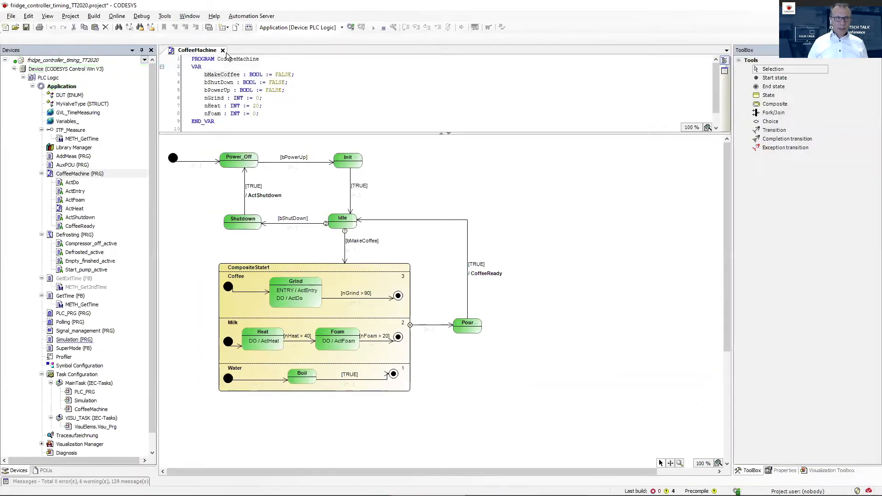
{"action": "left_click", "coordinate": [223, 50]}
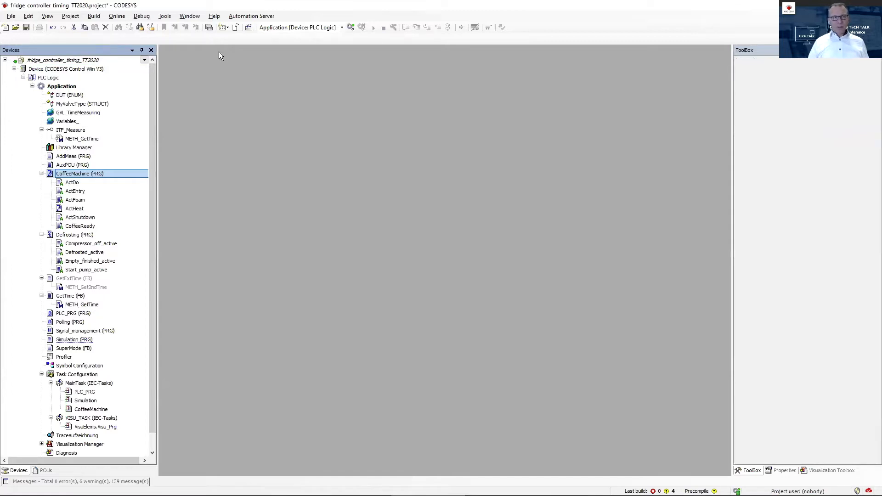
Open the static analysis settings and show the list of rules
{"action": "left_click", "coordinate": [93, 16]}
{"action": "mouse_move", "coordinate": [124, 91]}
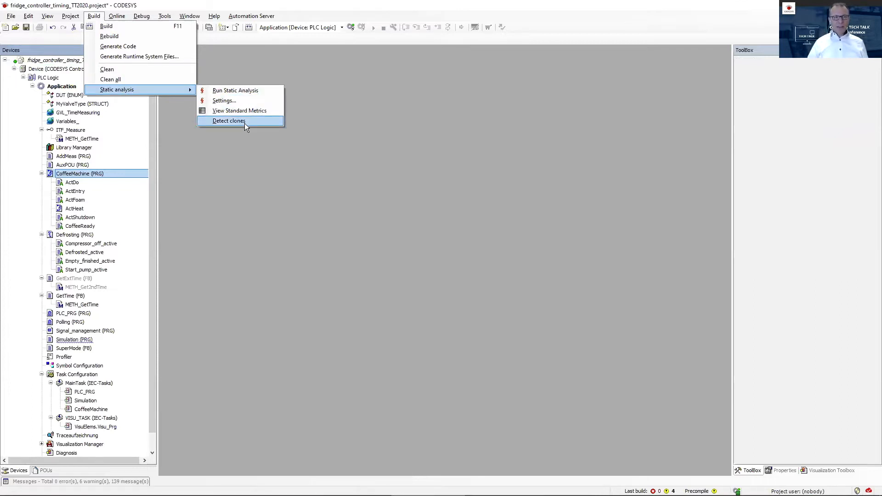
{"action": "left_click", "coordinate": [236, 101]}
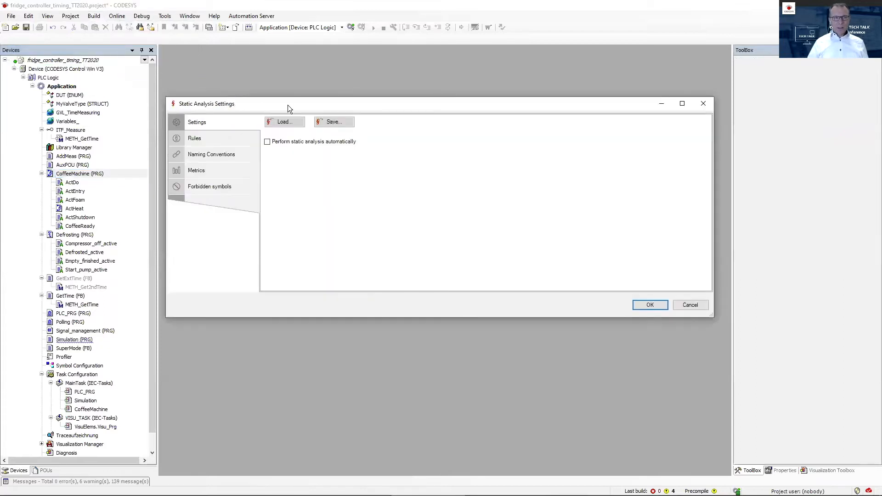
{"action": "left_click_drag", "start_coordinate": [291, 103], "coordinate": [293, 73]}
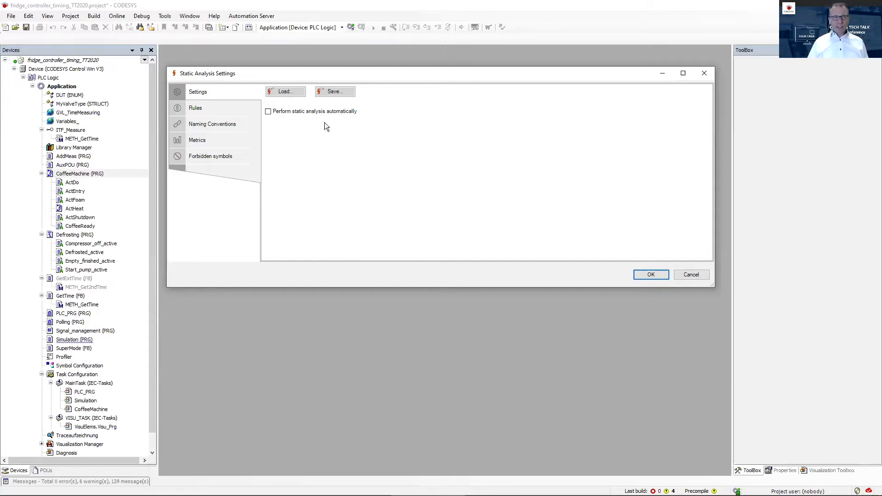
{"action": "left_click", "coordinate": [218, 108]}
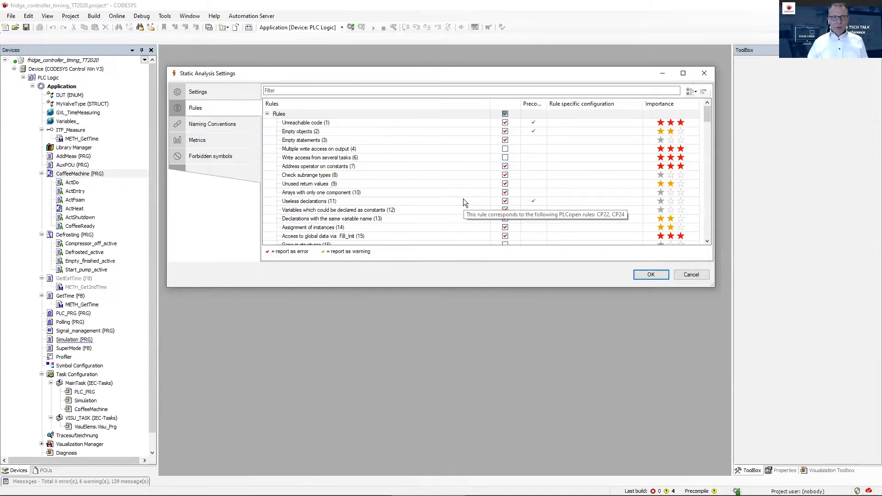
Examine the available static analysis rules, including unreachable code, subrange types, non-regular assignments, untyped literals and possible truncated strings
{"action": "scroll", "coordinate": [373, 151], "scroll_direction": "down", "scroll_amount": 20}
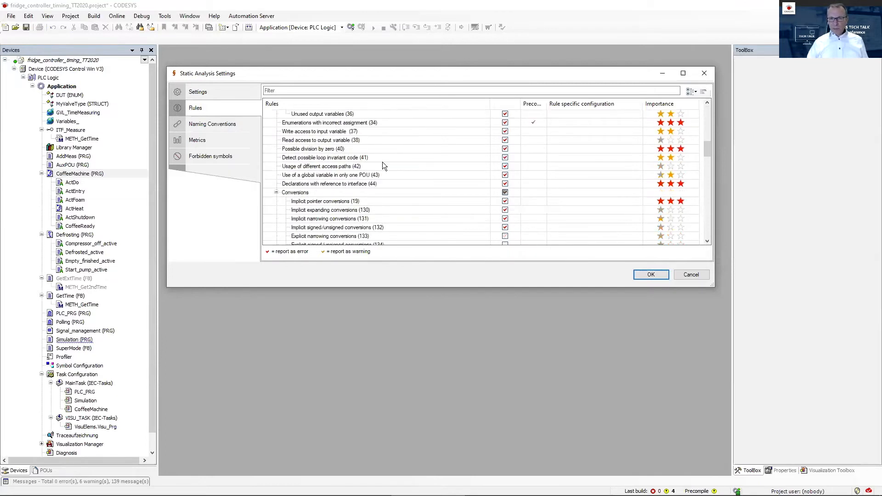
{"action": "scroll", "coordinate": [380, 187], "scroll_direction": "up", "scroll_amount": 20}
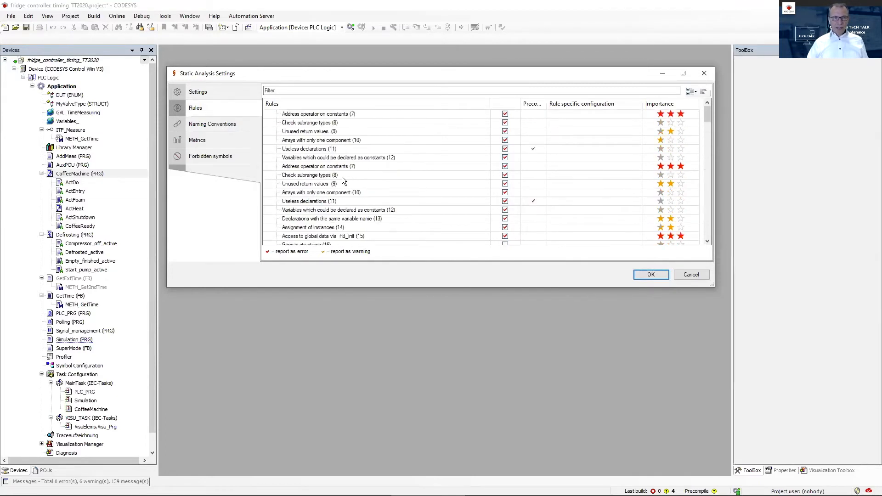
{"action": "left_click", "coordinate": [304, 123]}
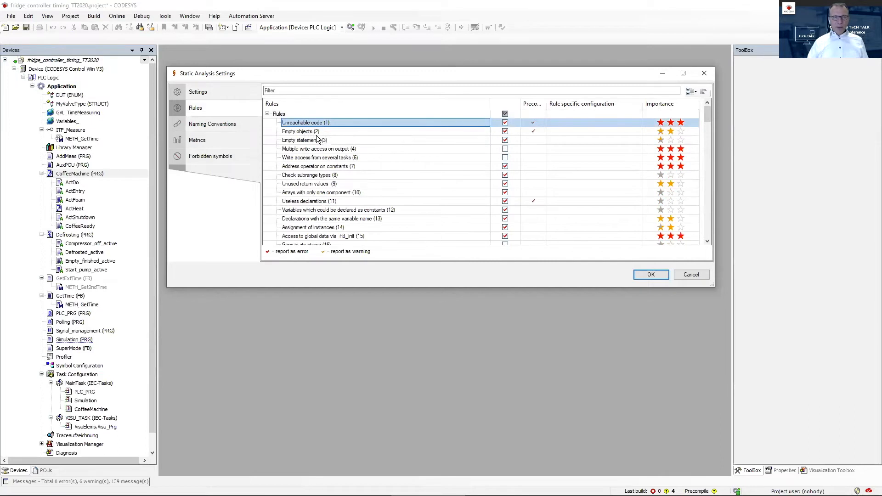
{"action": "left_click", "coordinate": [321, 176]}
{"action": "scroll", "coordinate": [324, 200], "scroll_direction": "down", "scroll_amount": 1}
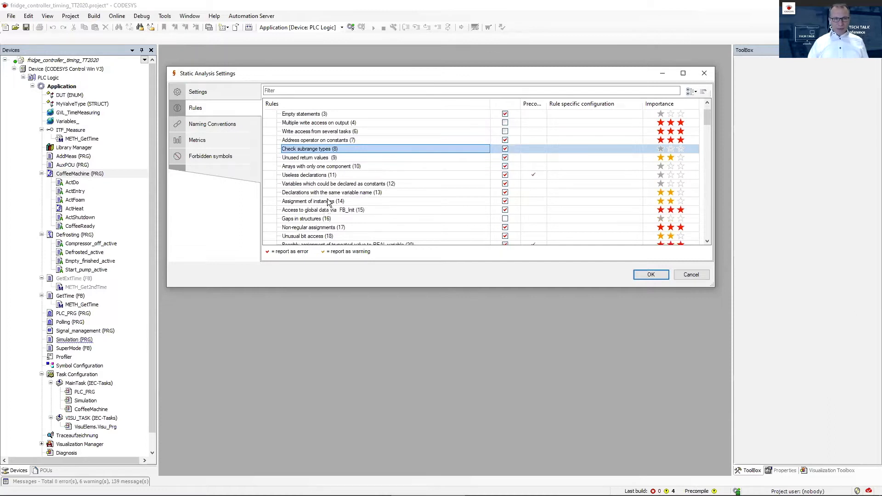
{"action": "left_click", "coordinate": [332, 228]}
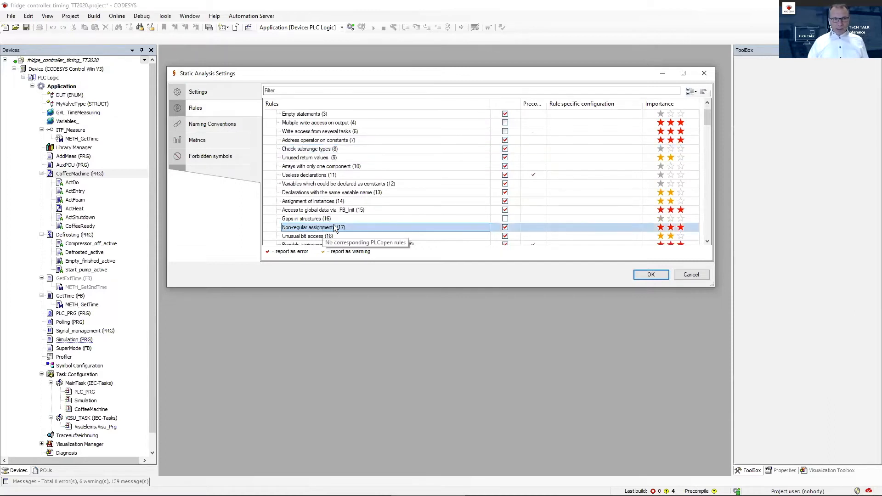
{"action": "left_click", "coordinate": [317, 167]}
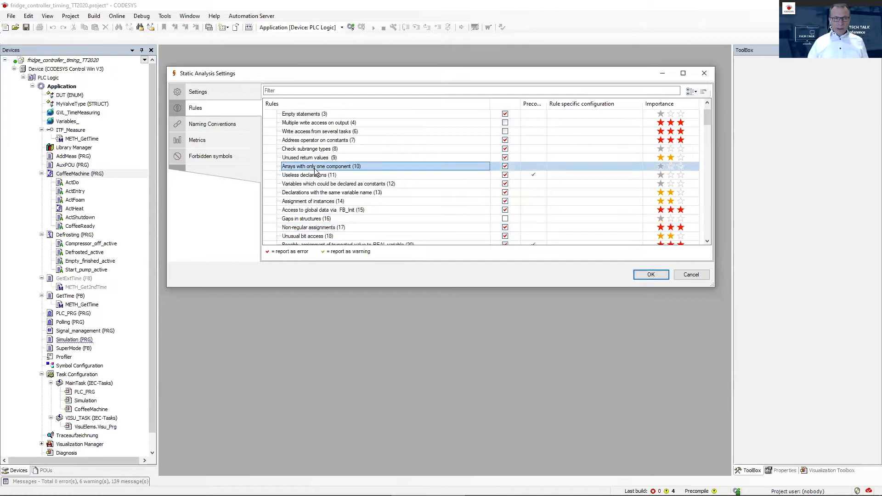
{"action": "left_click", "coordinate": [314, 142]}
{"action": "scroll", "coordinate": [324, 182], "scroll_direction": "down", "scroll_amount": 2}
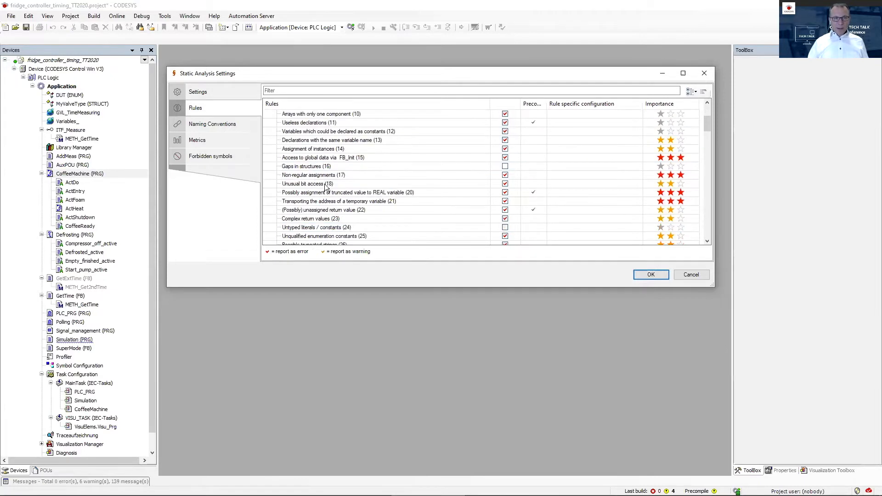
{"action": "left_click", "coordinate": [320, 221]}
{"action": "scroll", "coordinate": [336, 219], "scroll_direction": "down", "scroll_amount": 2}
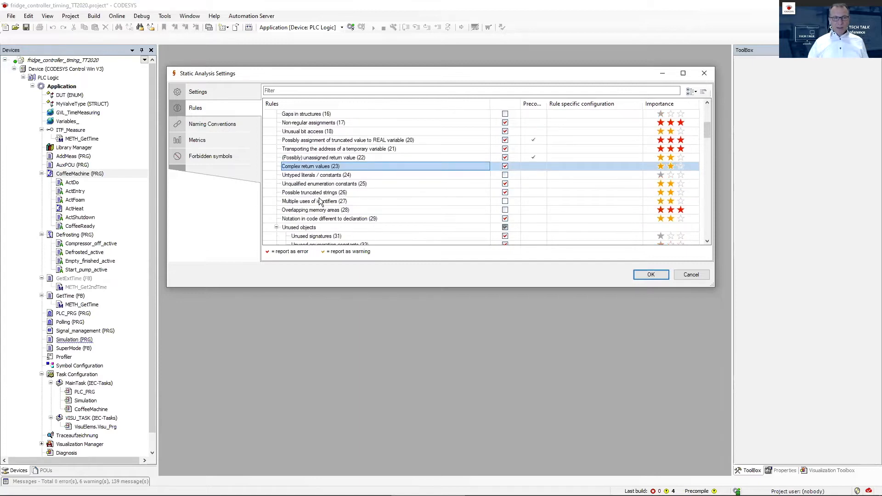
{"action": "left_click", "coordinate": [317, 176]}
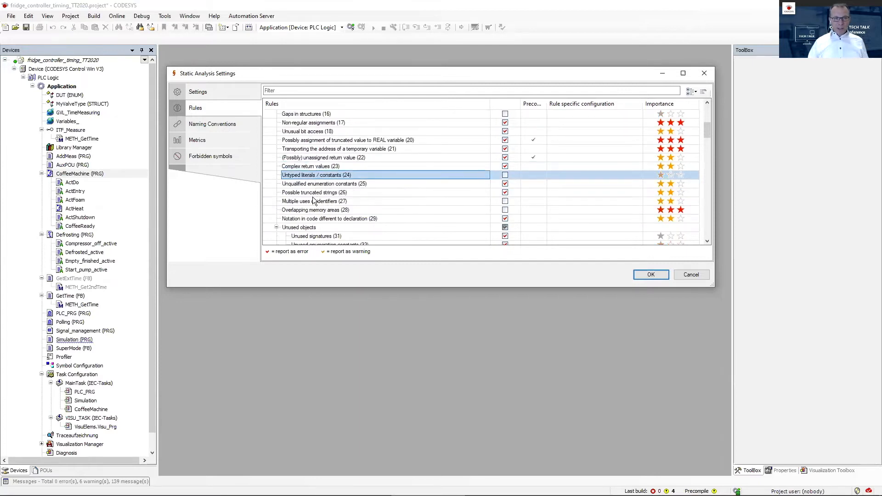
{"action": "left_click", "coordinate": [316, 193]}
{"action": "scroll", "coordinate": [334, 219], "scroll_direction": "down", "scroll_amount": 2}
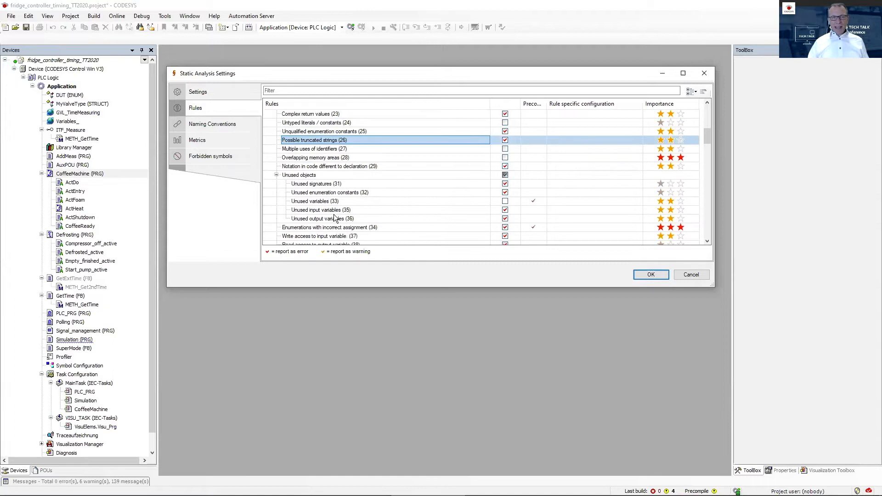
{"action": "scroll", "coordinate": [335, 218], "scroll_direction": "up", "scroll_amount": 8}
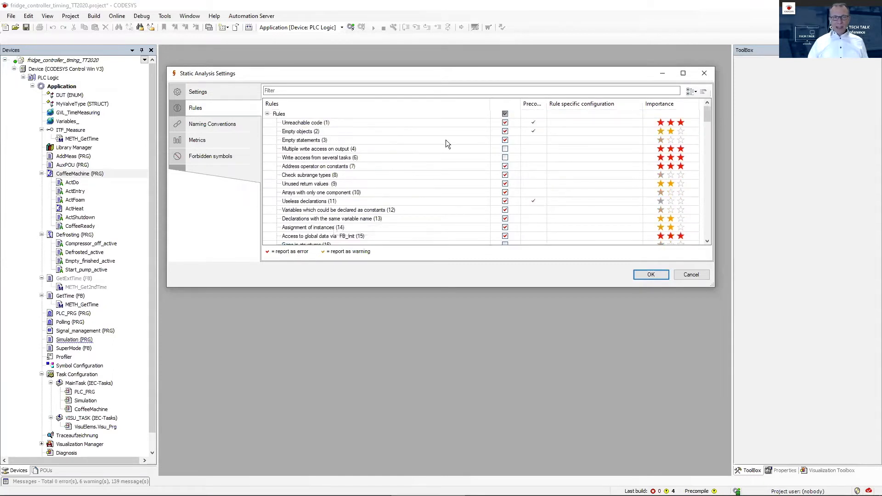
Cycle the rule Multiple write access on output (4) through its report states and leave it disabled
{"action": "left_click", "coordinate": [504, 153]}
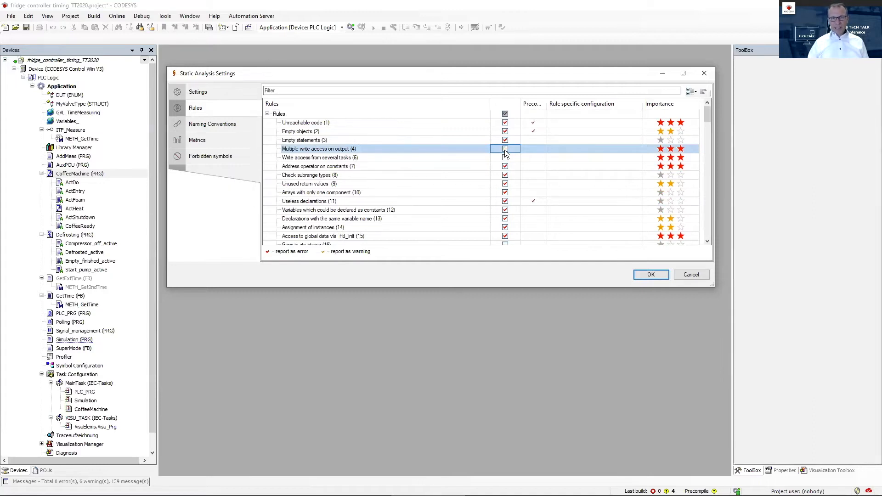
{"action": "left_click", "coordinate": [505, 157]}
{"action": "left_click", "coordinate": [505, 150]}
{"action": "left_click", "coordinate": [505, 149]}
Widen the Precompile column and examine the precompile, rule-specific configuration and importance details of the rules
{"action": "left_click_drag", "start_coordinate": [547, 104], "coordinate": [564, 105]}
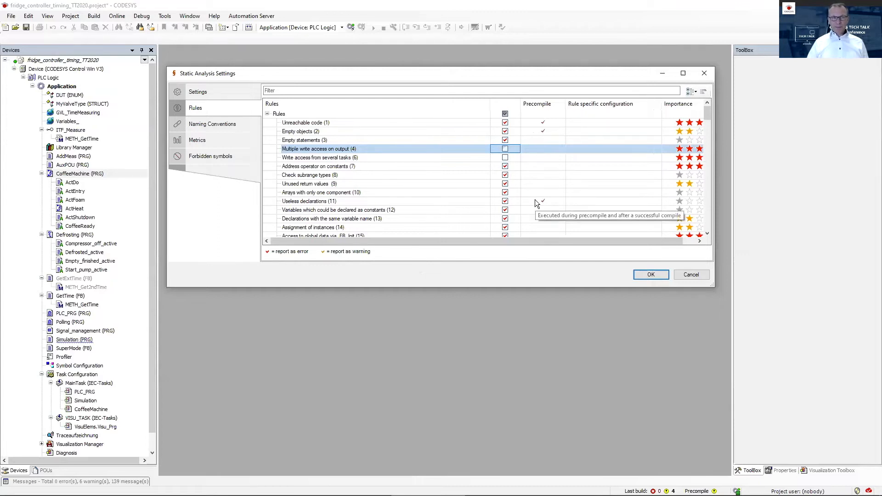
{"action": "left_click_drag", "start_coordinate": [566, 105], "coordinate": [559, 104]}
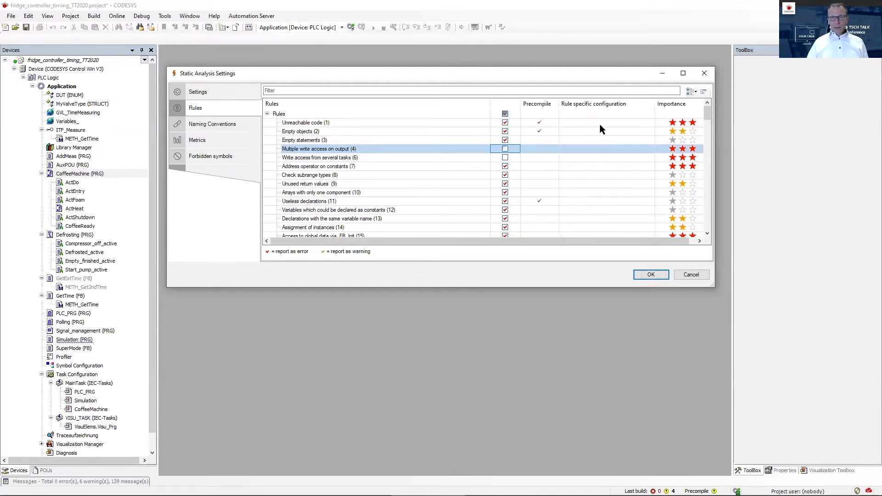
{"action": "left_click_drag", "start_coordinate": [623, 239], "coordinate": [653, 238]}
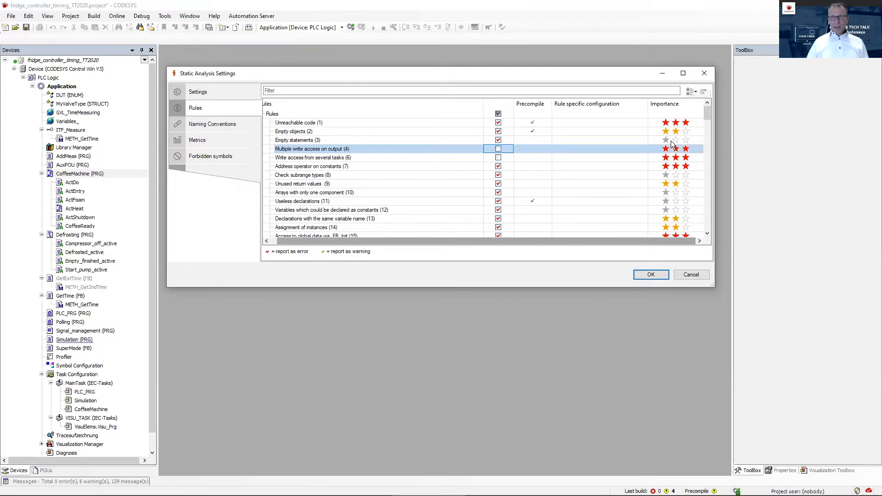
View the rules structured by importance and by moment of execution, and return the list to the default structure
{"action": "left_click", "coordinate": [692, 92]}
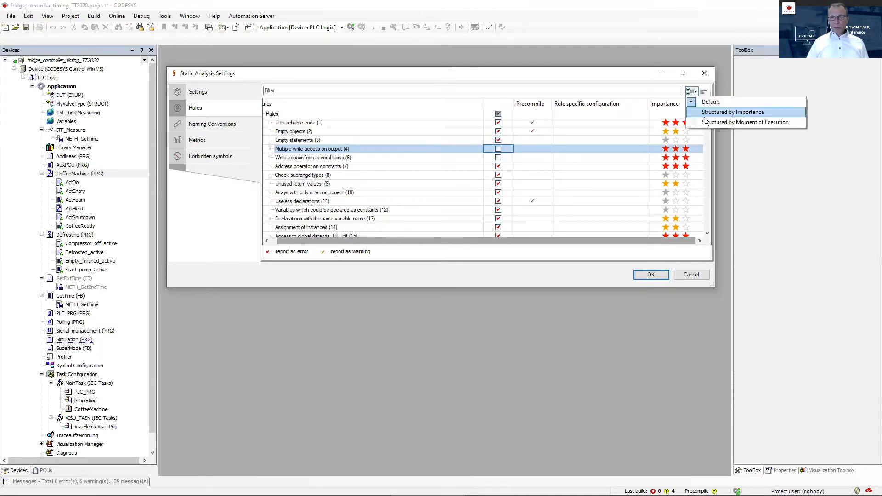
{"action": "left_click", "coordinate": [715, 112]}
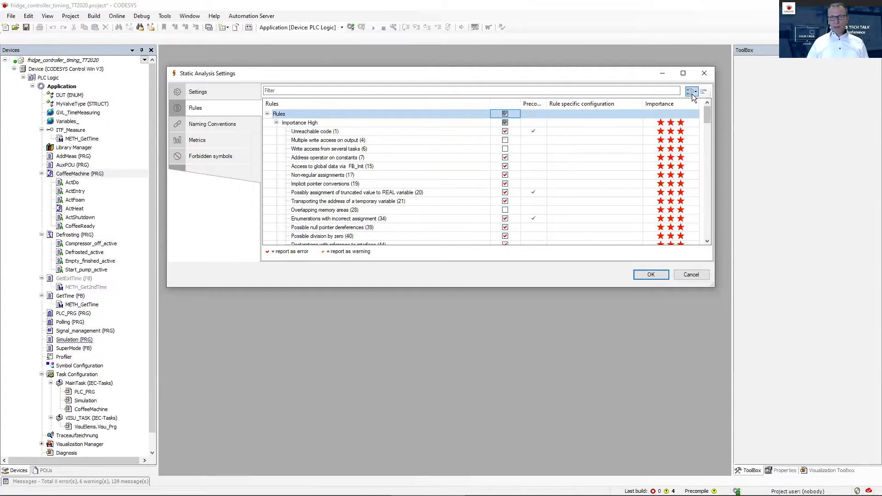
{"action": "left_click", "coordinate": [693, 94]}
{"action": "left_click", "coordinate": [704, 124]}
{"action": "left_click", "coordinate": [692, 91]}
{"action": "left_click", "coordinate": [698, 102]}
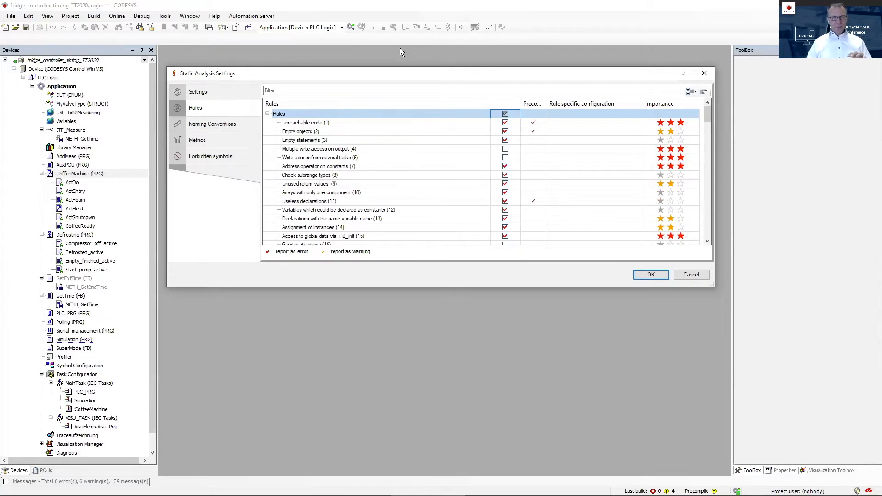
Dismiss the static analysis settings without applying changes and run the static analysis on the project
{"action": "key", "text": "alt+Tab"}
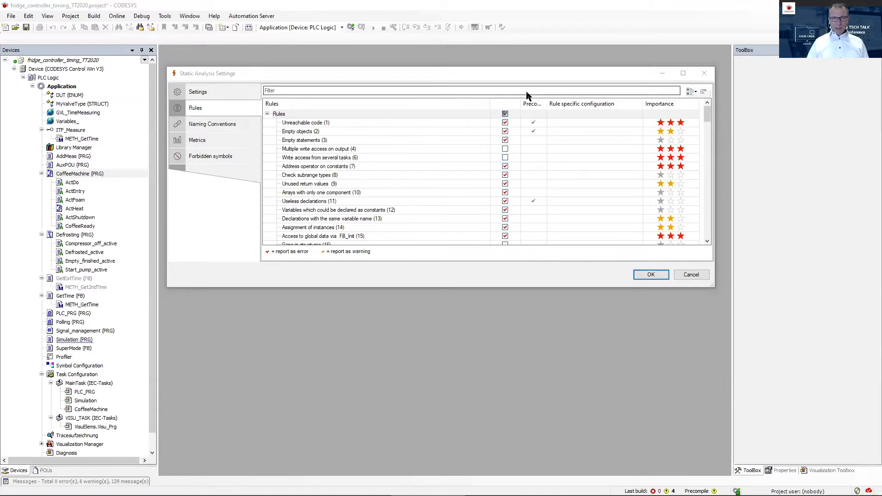
{"action": "left_click", "coordinate": [683, 274]}
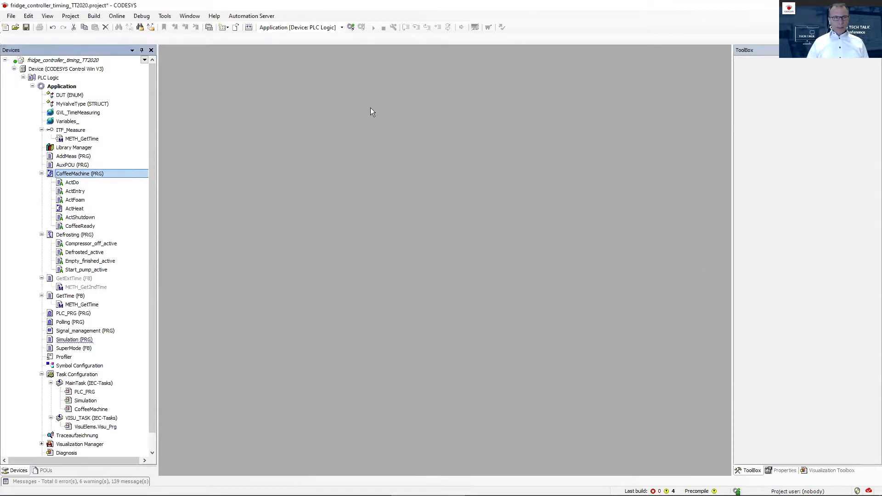
{"action": "left_click", "coordinate": [94, 17]}
{"action": "mouse_move", "coordinate": [131, 89]}
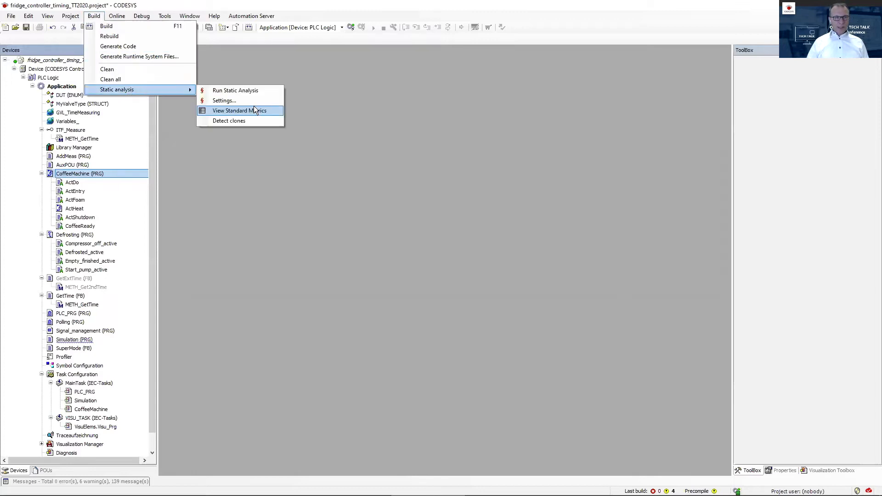
{"action": "left_click", "coordinate": [244, 93]}
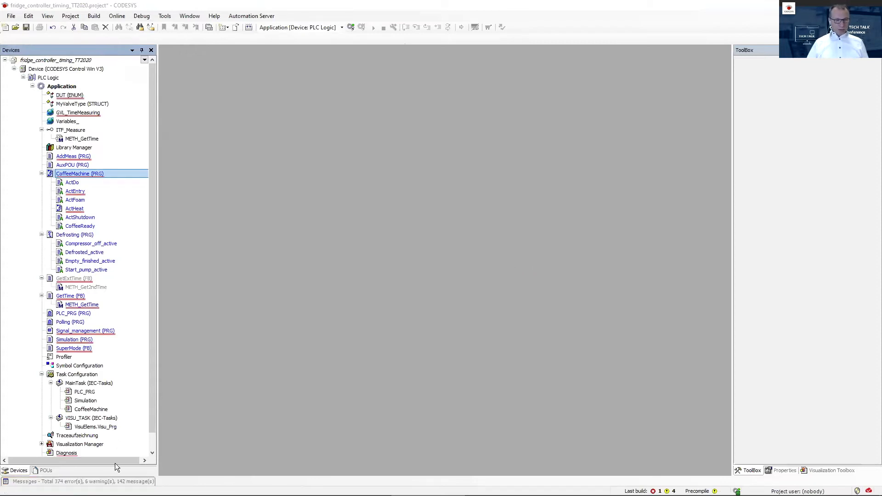
Show the project's messages restricted to the static analysis category
{"action": "left_click", "coordinate": [91, 482]}
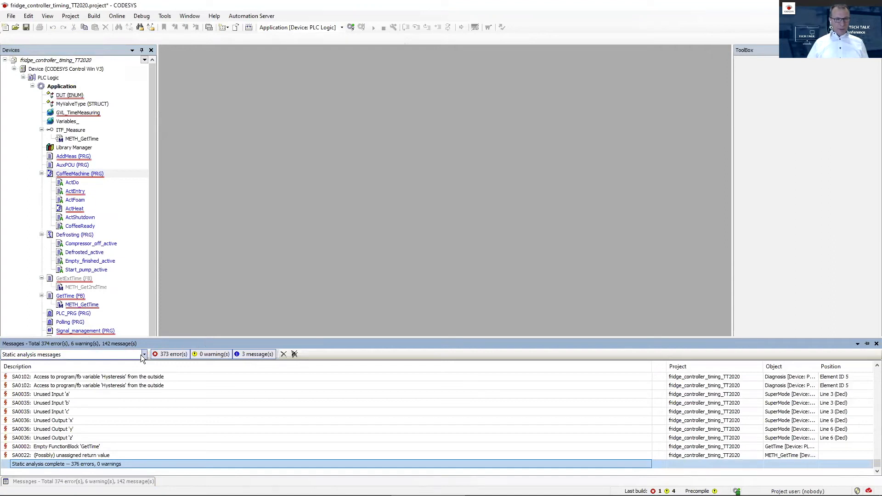
{"action": "left_click", "coordinate": [142, 356]}
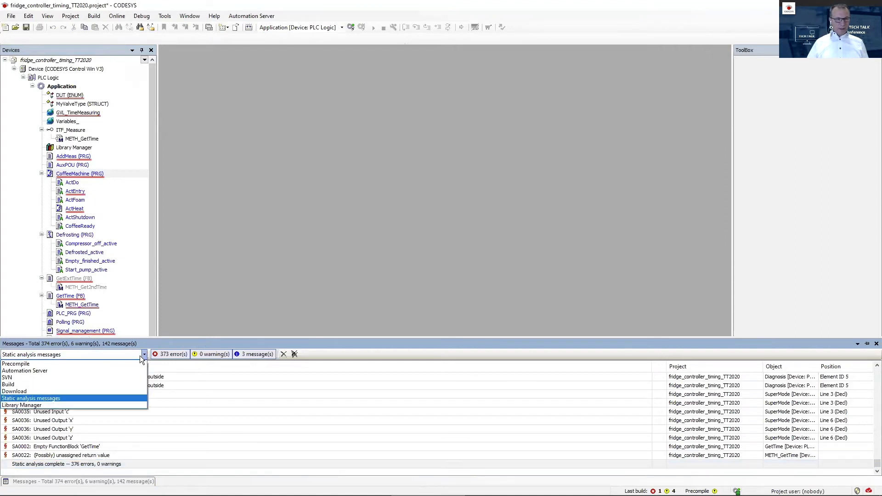
{"action": "left_click", "coordinate": [67, 398]}
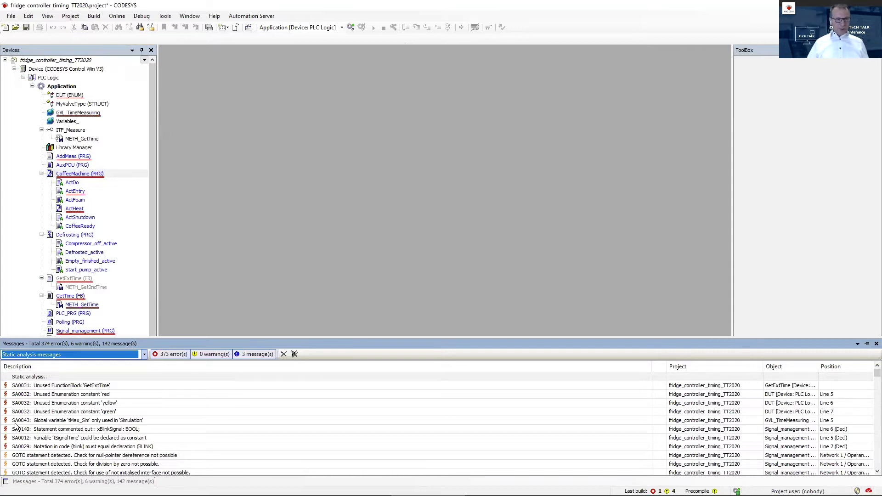
Go through the code positions of the four messages following the unused enumeration constant 'green', up to the blink notation in Signal_management
{"action": "left_click", "coordinate": [35, 411]}
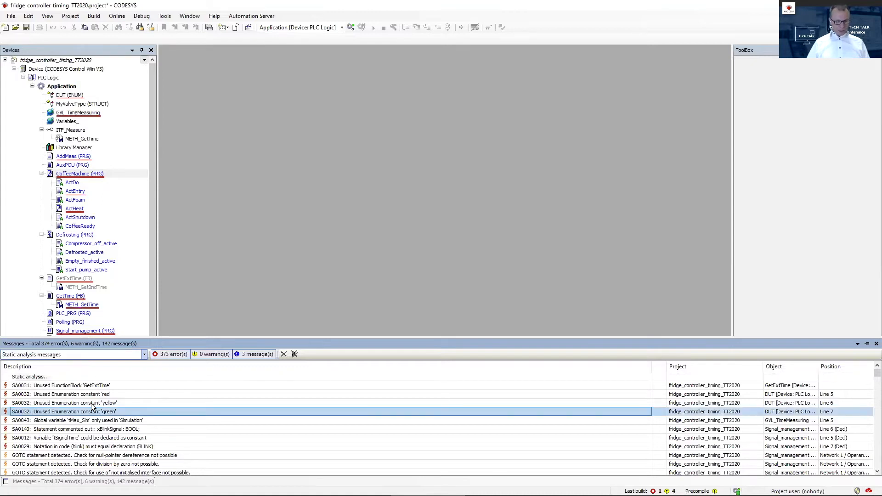
{"action": "key", "text": "F4"}
{"action": "key", "text": "F4"}
{"action": "key", "text": "F4"}
{"action": "key", "text": "F4"}
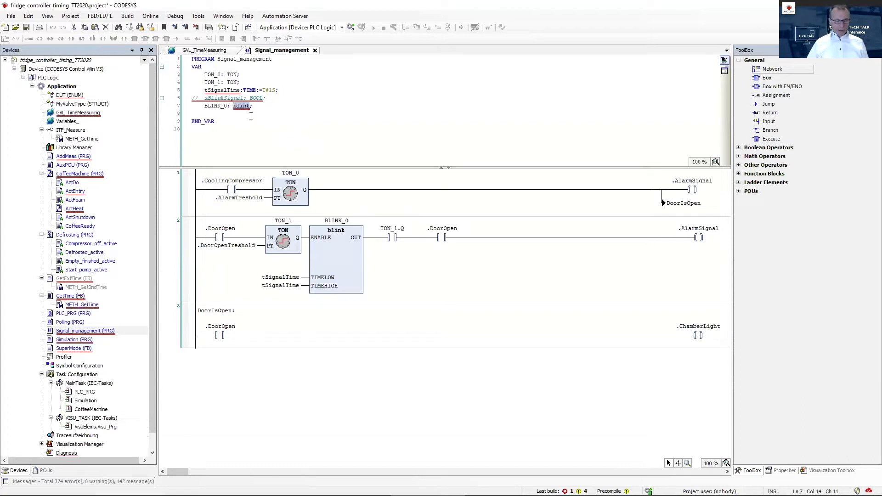
Open the CODESYS Online Help in the browser and go to the CODESYS Static Analysis add-on's programming reference page on Pragma 'analysis'
{"action": "key", "text": "F1"}
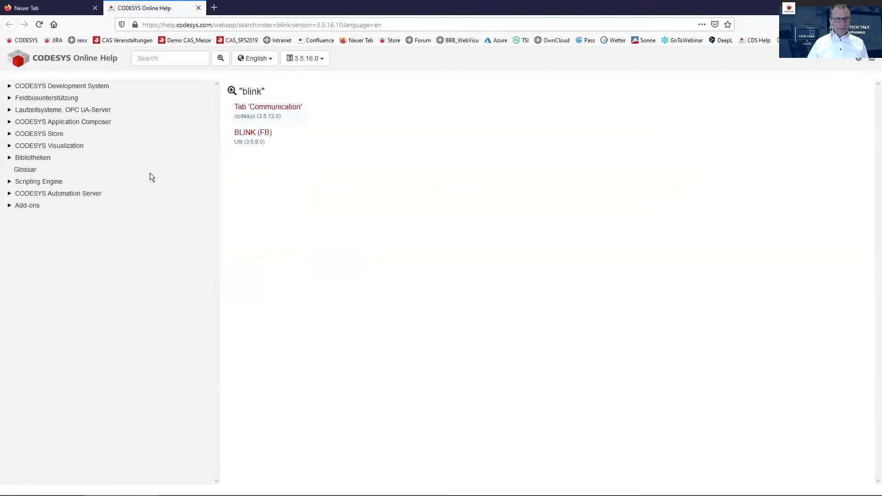
{"action": "left_click", "coordinate": [9, 207]}
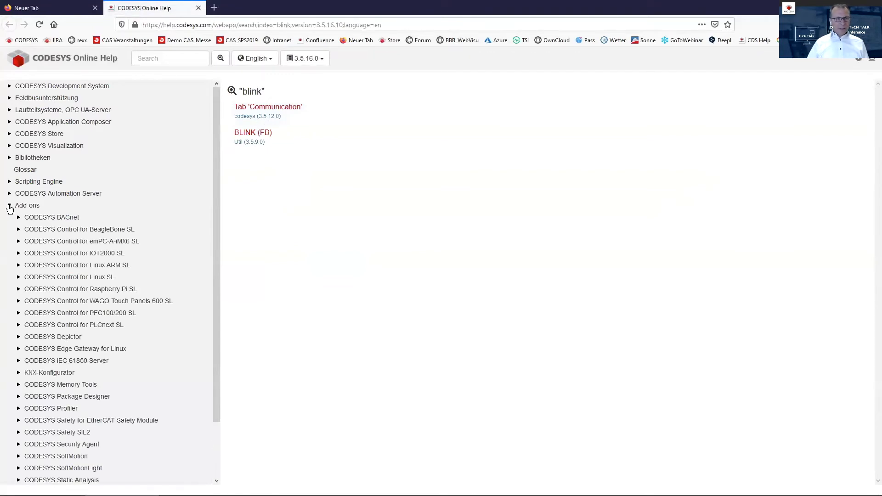
{"action": "scroll", "coordinate": [108, 365], "scroll_direction": "down", "scroll_amount": 3}
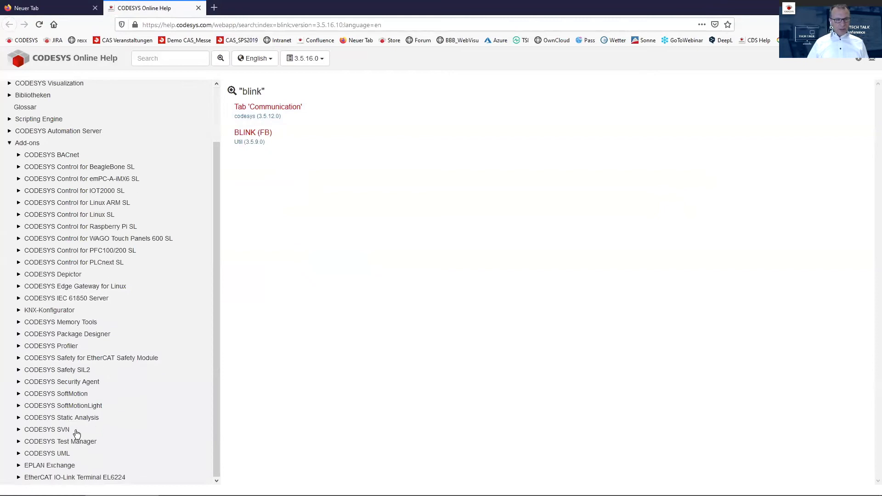
{"action": "left_click", "coordinate": [17, 419]}
{"action": "scroll", "coordinate": [112, 392], "scroll_direction": "down", "scroll_amount": 3}
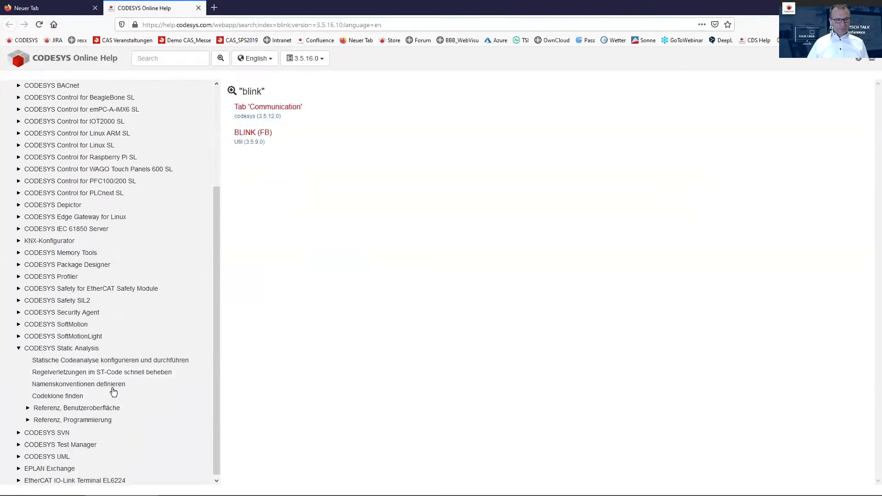
{"action": "left_click", "coordinate": [26, 418]}
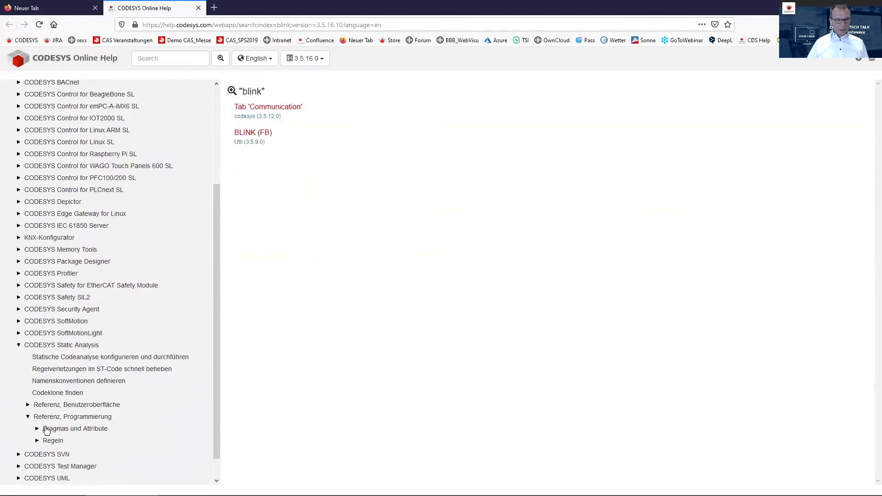
{"action": "left_click", "coordinate": [46, 429]}
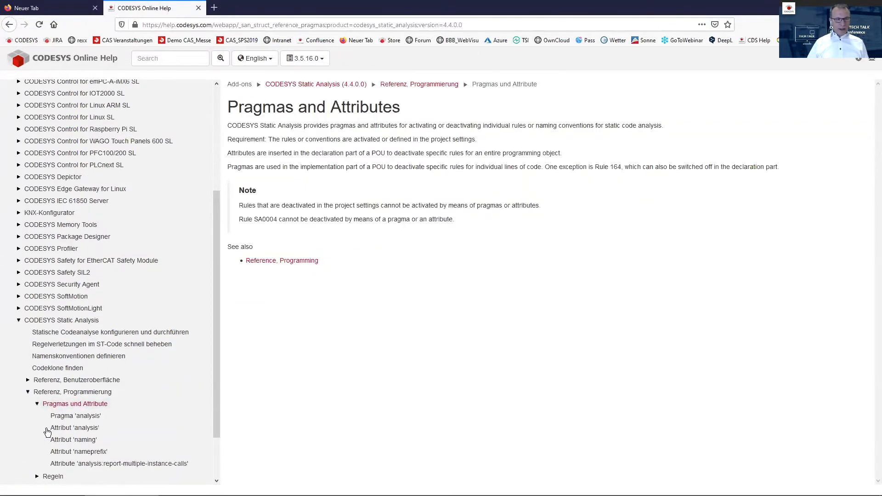
{"action": "left_click", "coordinate": [86, 417]}
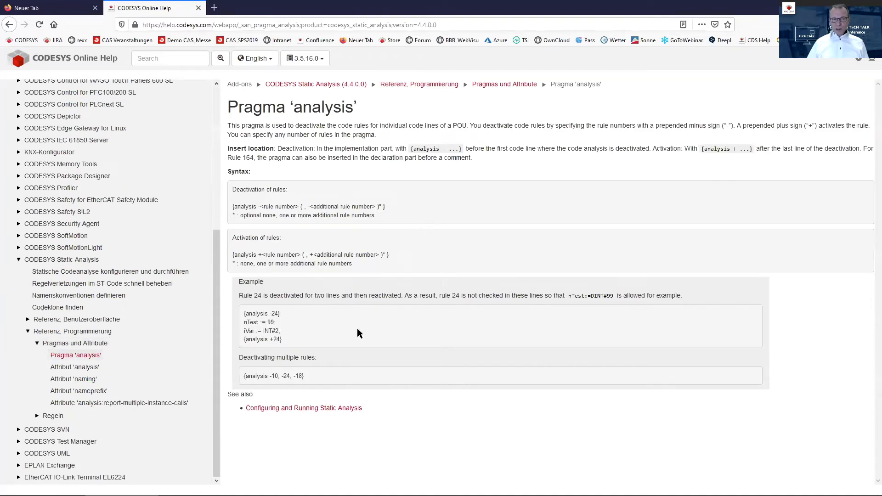
Examine the help examples for deactivating rule 24, reactivating it, and deactivating several rules at once with the analysis pragma
{"action": "left_click_drag", "start_coordinate": [280, 314], "coordinate": [245, 316]}
{"action": "left_click", "coordinate": [249, 315]}
{"action": "double_click", "coordinate": [248, 315]}
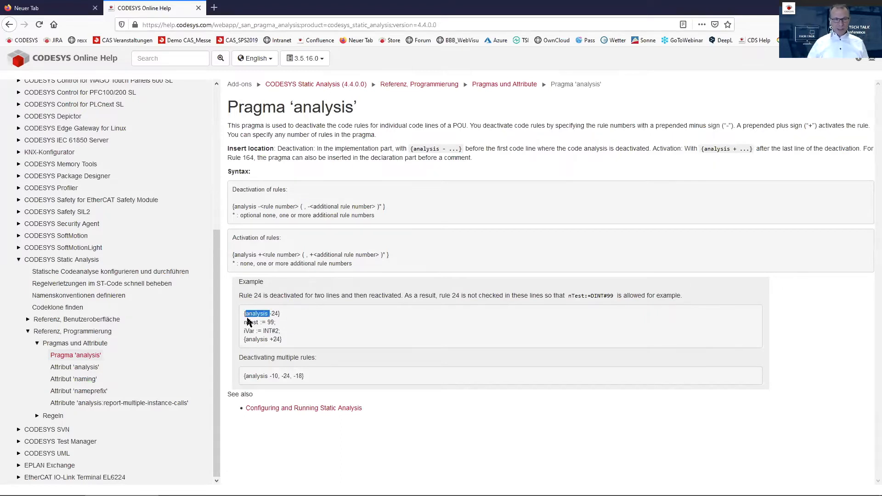
{"action": "double_click", "coordinate": [275, 314]}
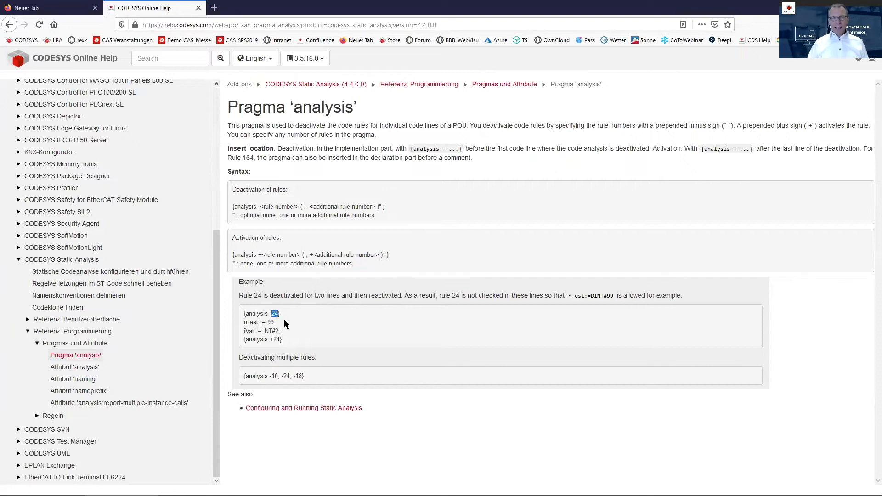
{"action": "left_click_drag", "start_coordinate": [287, 340], "coordinate": [239, 346]}
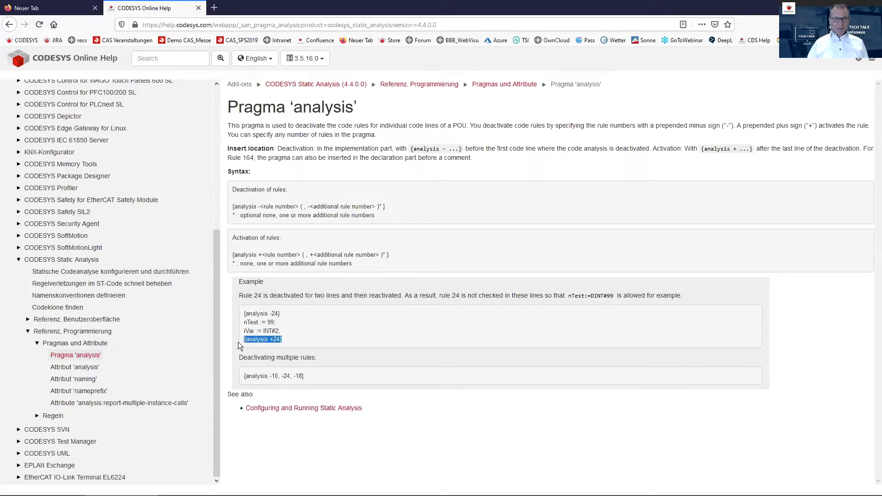
{"action": "left_click", "coordinate": [327, 342]}
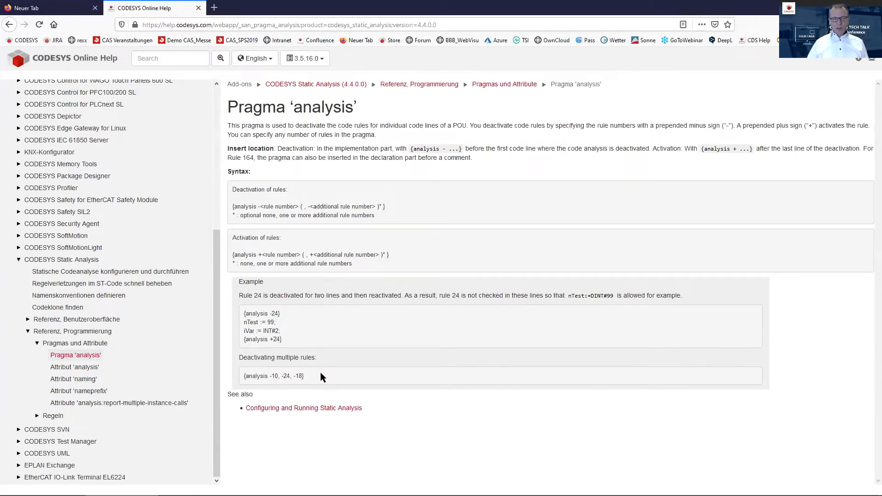
{"action": "left_click_drag", "start_coordinate": [313, 378], "coordinate": [233, 375]}
{"action": "left_click", "coordinate": [342, 376]}
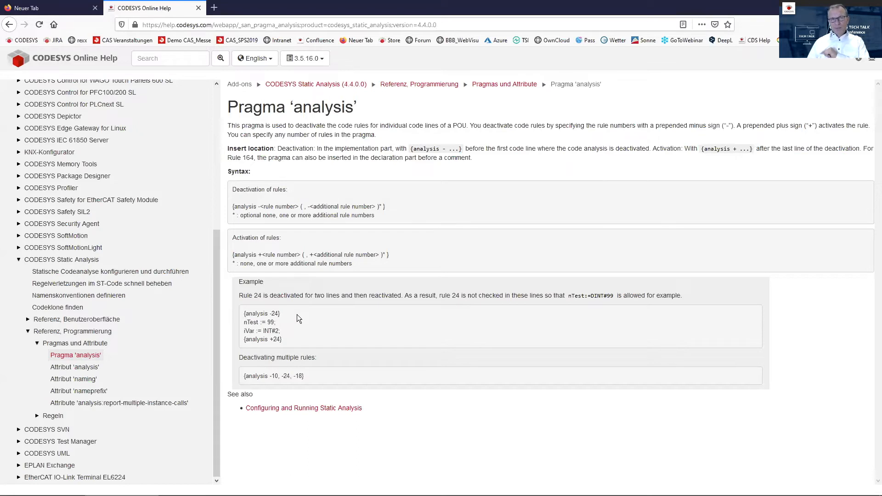
Switch back to the fridge controller project in CODESYS and open the naming conventions in the static analysis settings
{"action": "key", "text": "alt+Tab"}
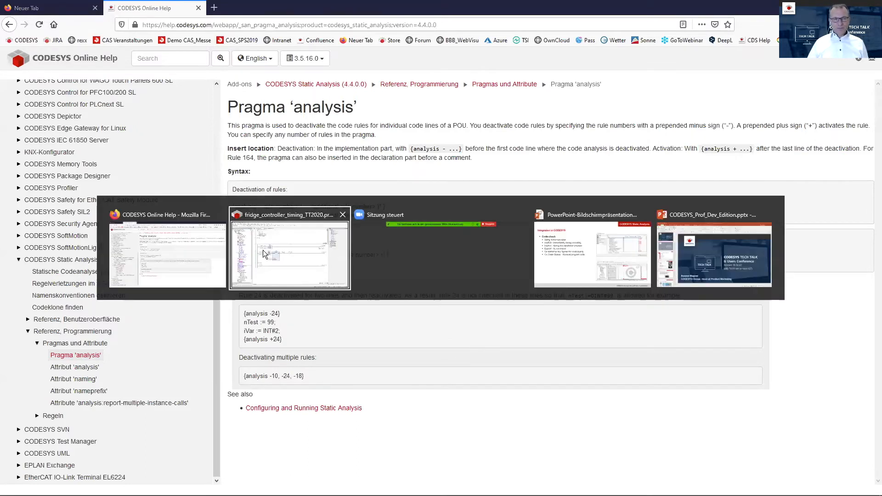
{"action": "left_click", "coordinate": [263, 251]}
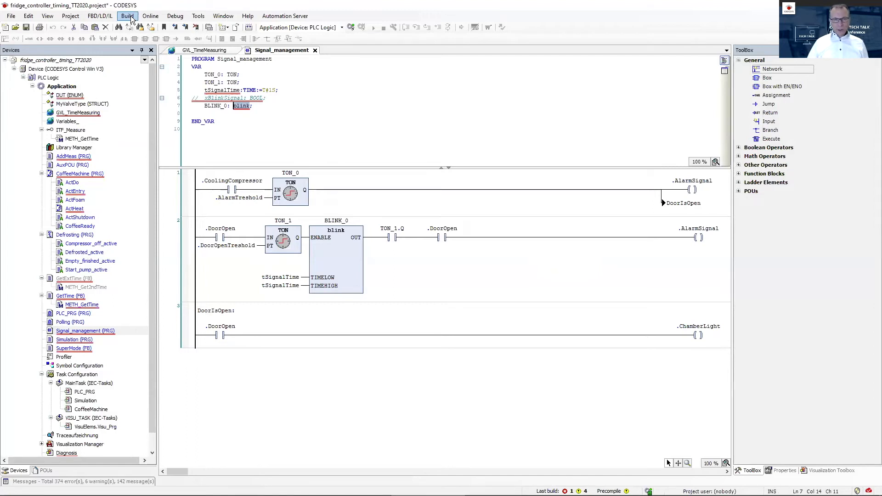
{"action": "key", "text": "F2"}
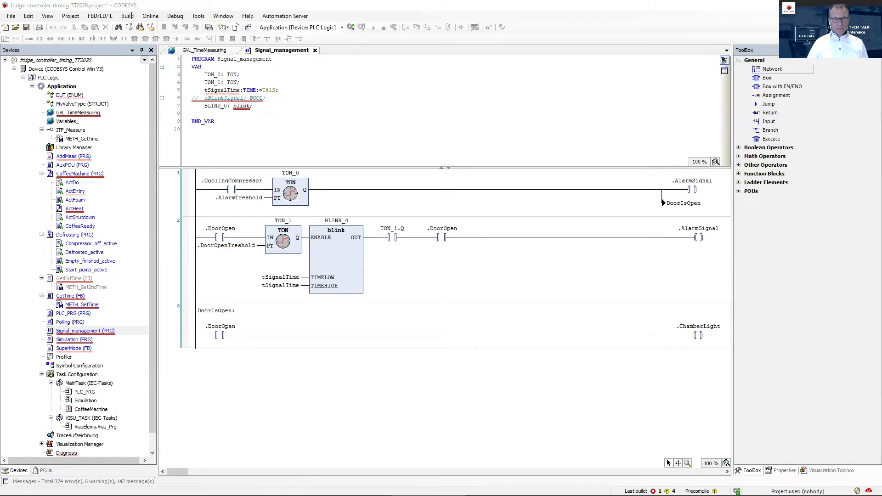
{"action": "left_click", "coordinate": [128, 17]}
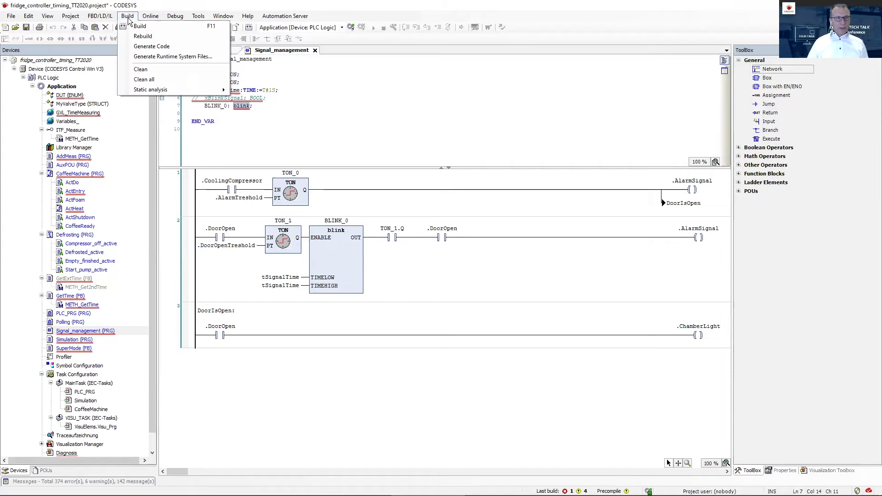
{"action": "mouse_move", "coordinate": [206, 89]}
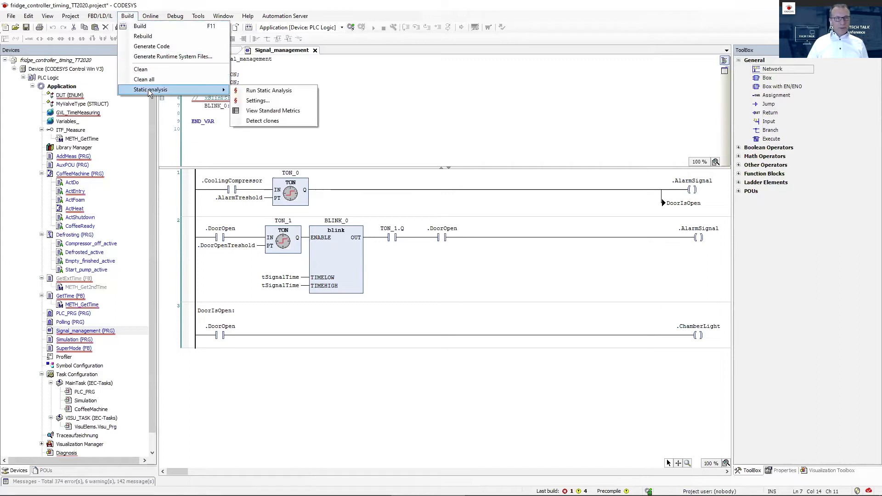
{"action": "left_click", "coordinate": [269, 103]}
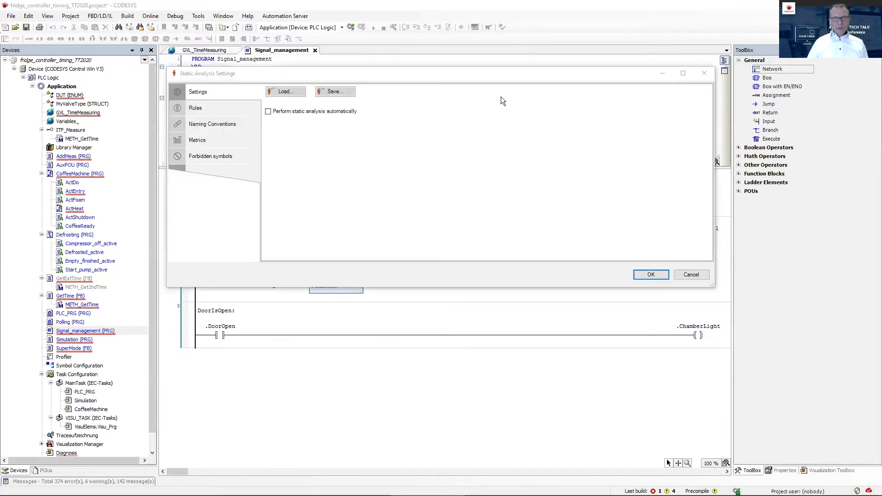
{"action": "left_click", "coordinate": [209, 111]}
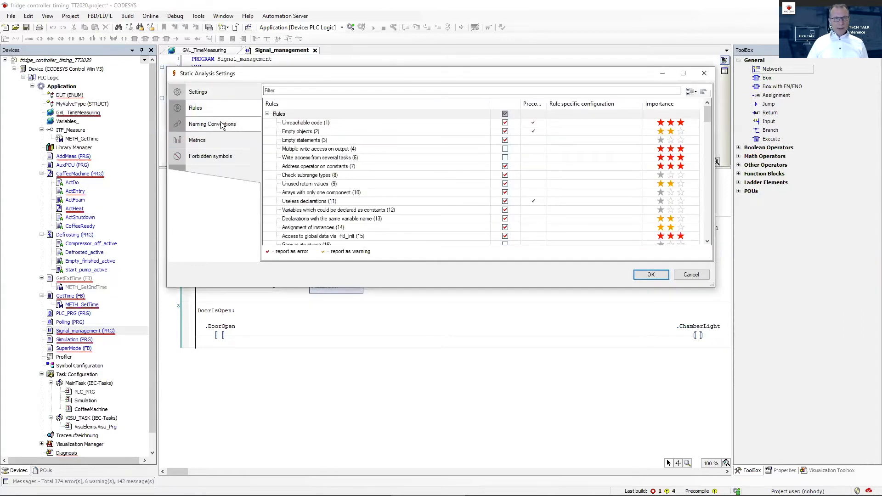
{"action": "left_click", "coordinate": [212, 127]}
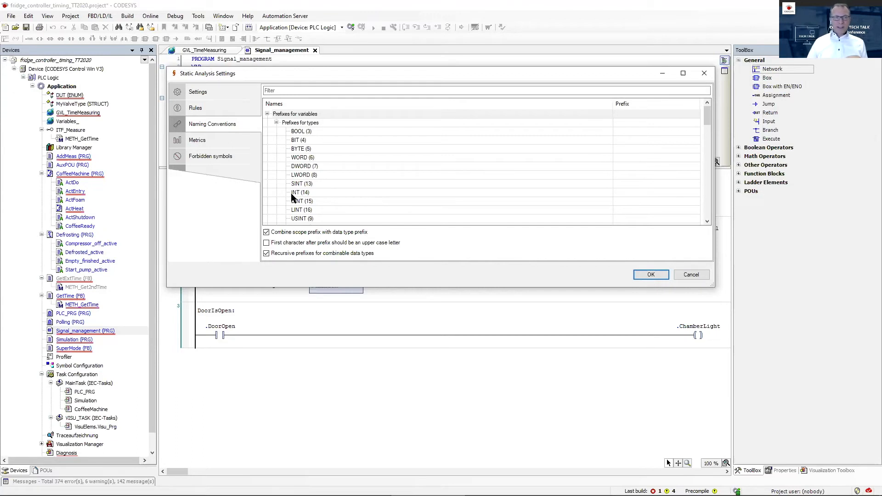
Look through the naming convention prefixes for variable scopes and POUs, and return to the prefixes for types
{"action": "left_click", "coordinate": [276, 123]}
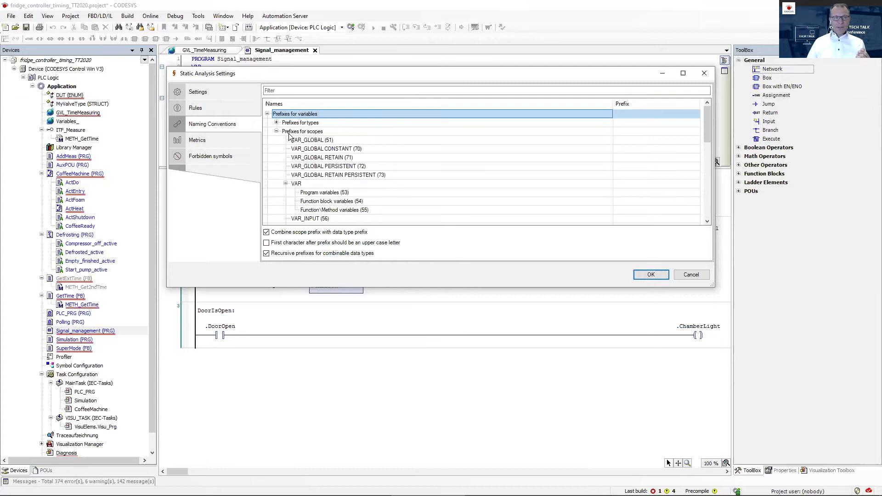
{"action": "scroll", "coordinate": [290, 137], "scroll_direction": "down", "scroll_amount": 3}
{"action": "scroll", "coordinate": [297, 164], "scroll_direction": "down", "scroll_amount": 4}
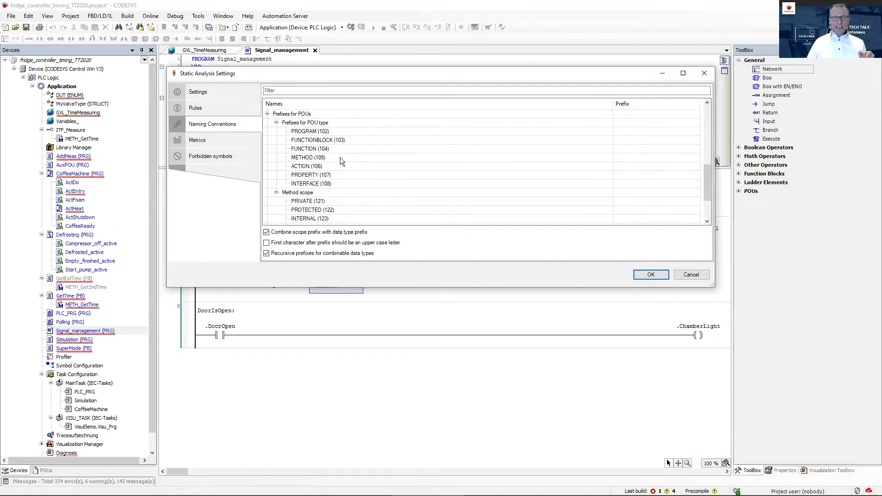
{"action": "key", "text": "Home"}
{"action": "left_click", "coordinate": [276, 123]}
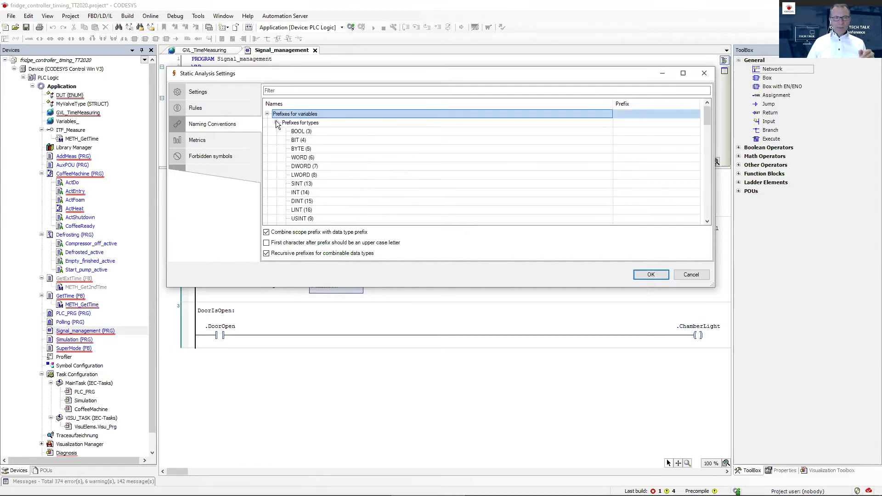
Set the naming convention prefix for the BOOL type to x
{"action": "left_click", "coordinate": [304, 133]}
{"action": "left_click", "coordinate": [627, 133]}
{"action": "type", "text": "x"}
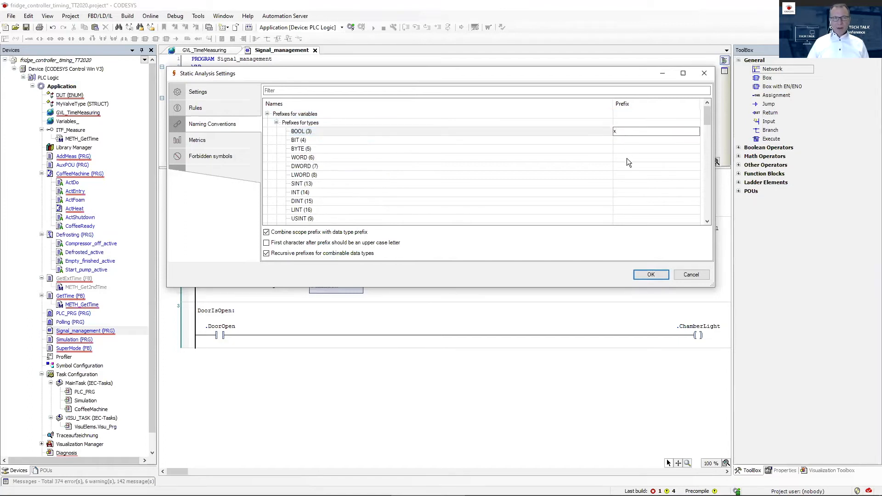
{"action": "left_click", "coordinate": [621, 140]}
{"action": "left_click", "coordinate": [618, 148]}
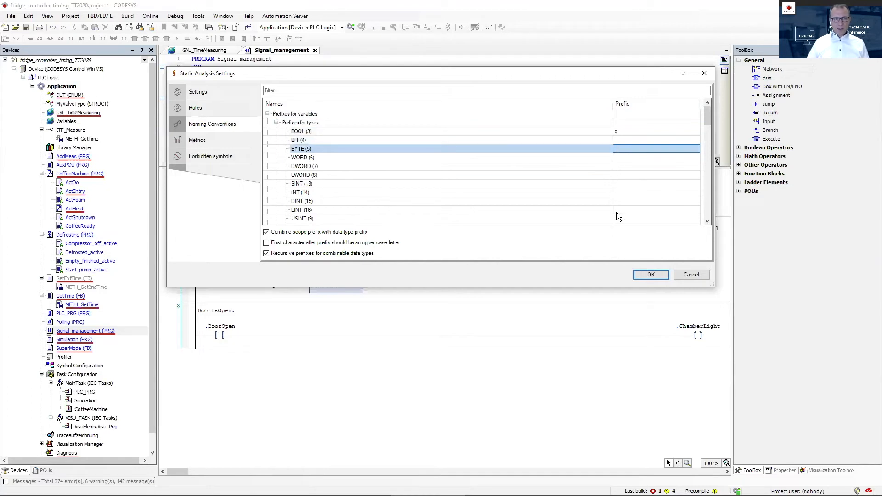
{"action": "double_click", "coordinate": [625, 132]}
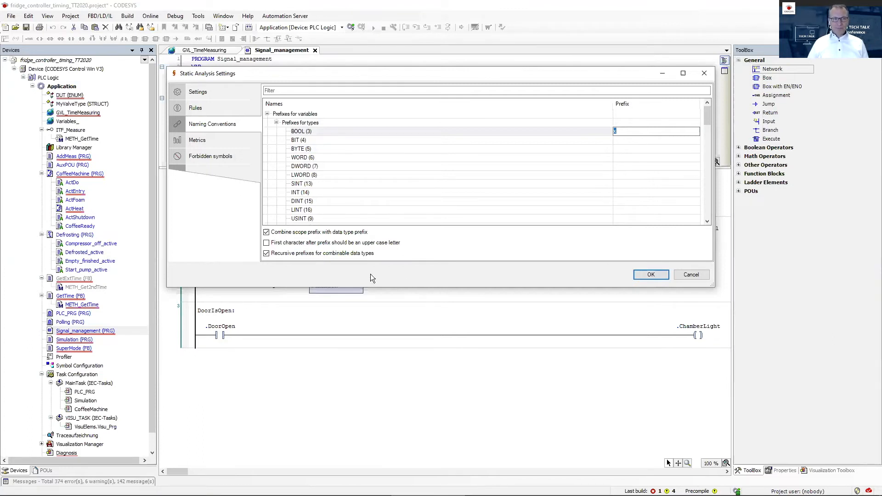
Review the forbidden symbols and the metrics, including the McCabe and Prather complexity, and dismiss the settings without applying changes
{"action": "left_click", "coordinate": [234, 160]}
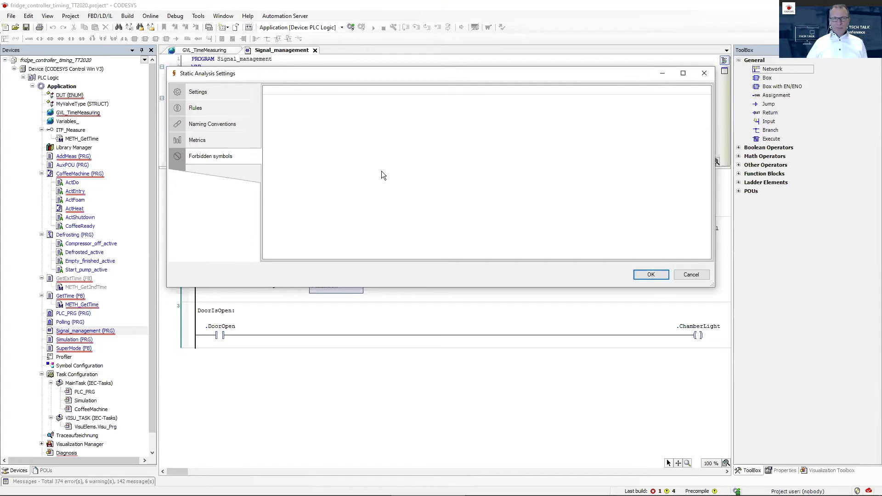
{"action": "left_click", "coordinate": [215, 141]}
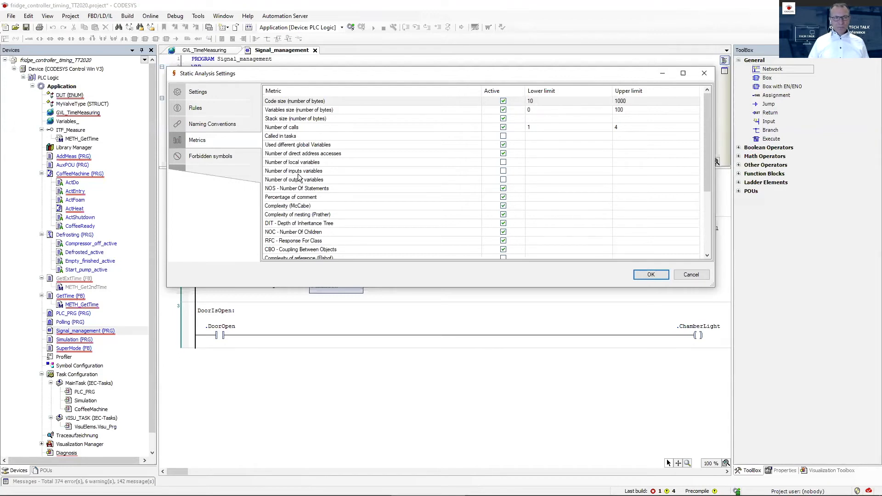
{"action": "left_click", "coordinate": [284, 137]}
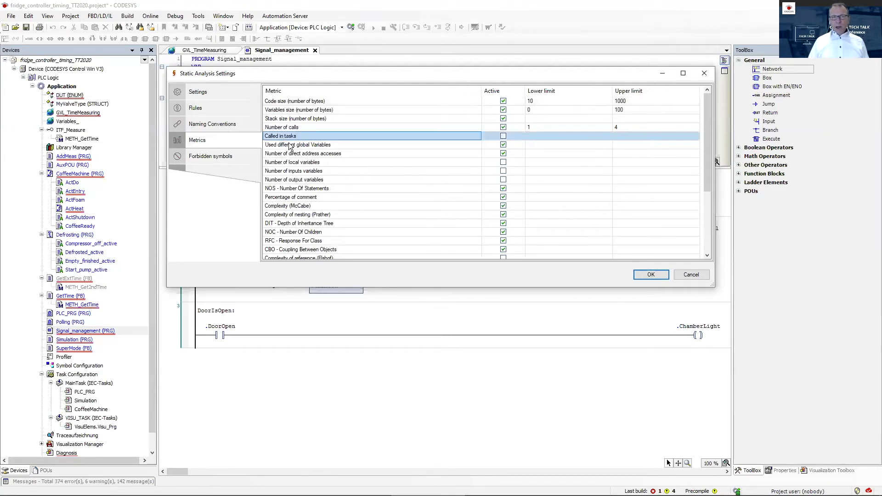
{"action": "left_click", "coordinate": [298, 207]}
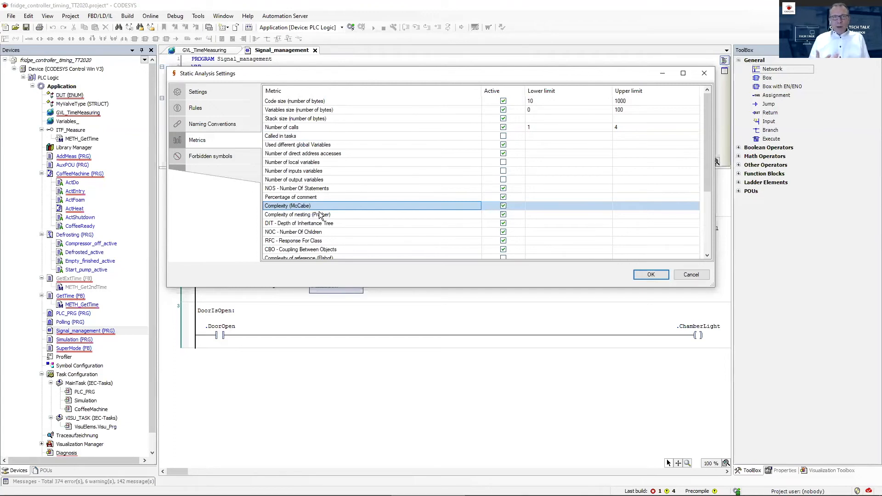
{"action": "left_click", "coordinate": [315, 216]}
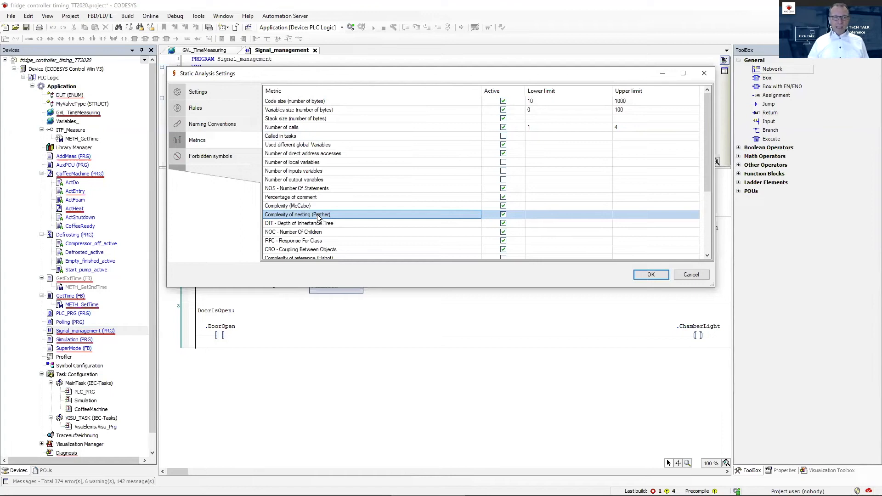
{"action": "left_click", "coordinate": [690, 272]}
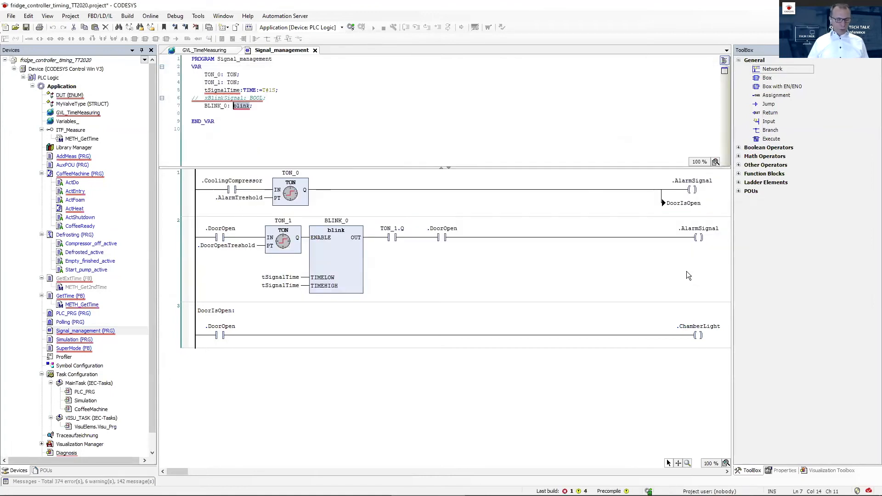
Display the standard metrics of the project and widen the variables size column to show its full heading
{"action": "left_click", "coordinate": [127, 15]}
{"action": "mouse_move", "coordinate": [153, 90]}
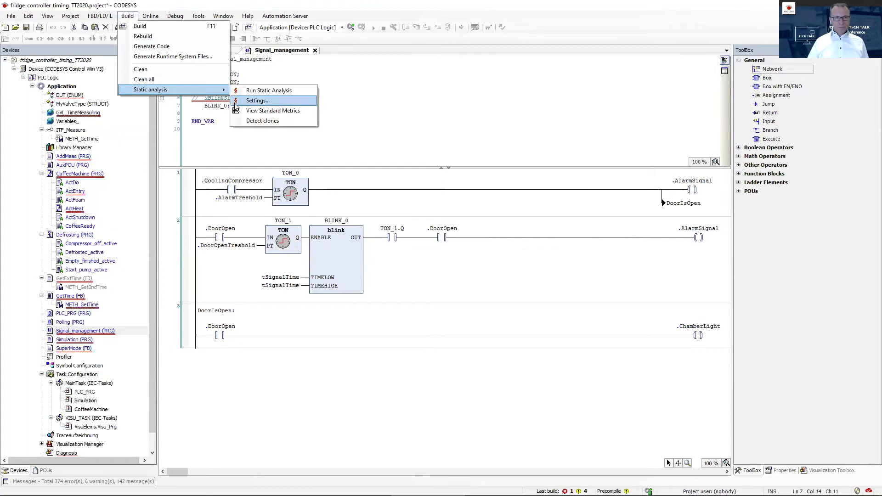
{"action": "left_click", "coordinate": [251, 113]}
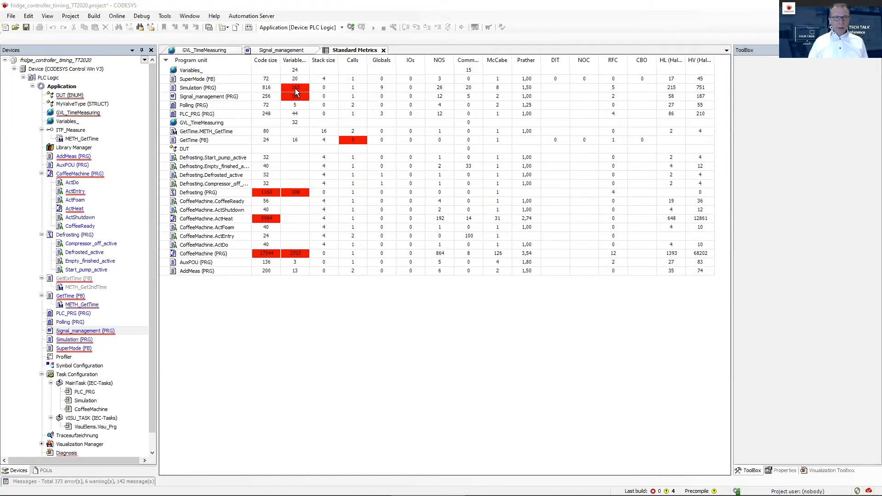
{"action": "left_click_drag", "start_coordinate": [309, 60], "coordinate": [331, 59]}
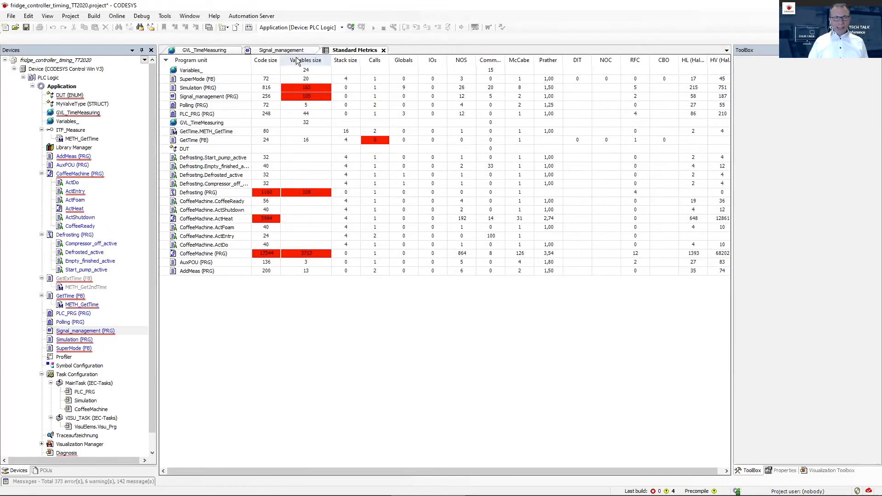
Sort the standard metrics by code size, stack size and variables size, and return to ascending order by program unit
{"action": "left_click", "coordinate": [215, 59]}
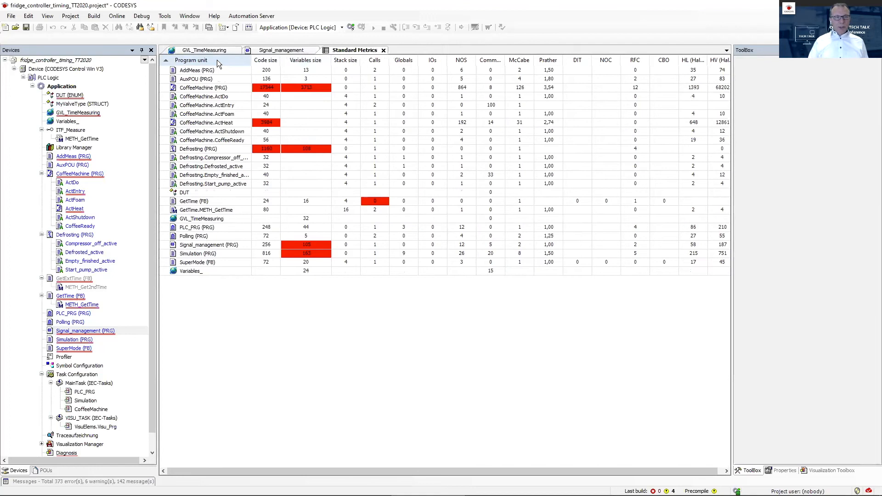
{"action": "left_click", "coordinate": [217, 60]}
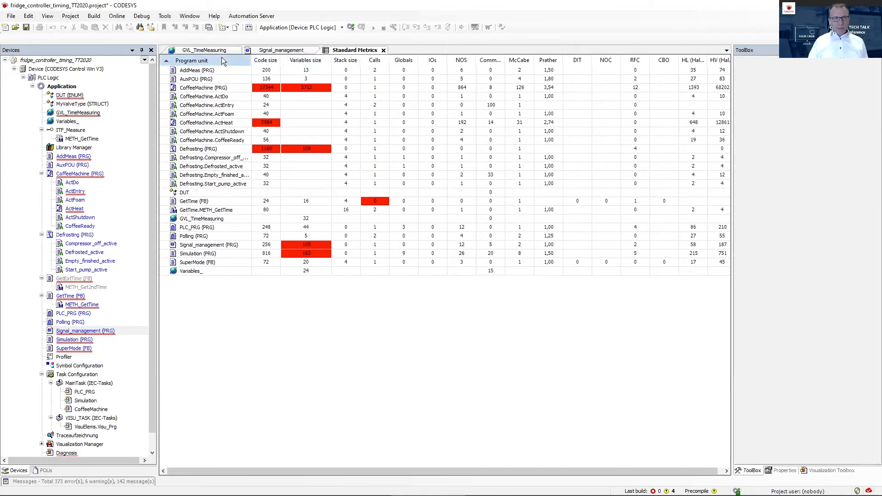
{"action": "left_click", "coordinate": [272, 61]}
{"action": "left_click", "coordinate": [309, 60]}
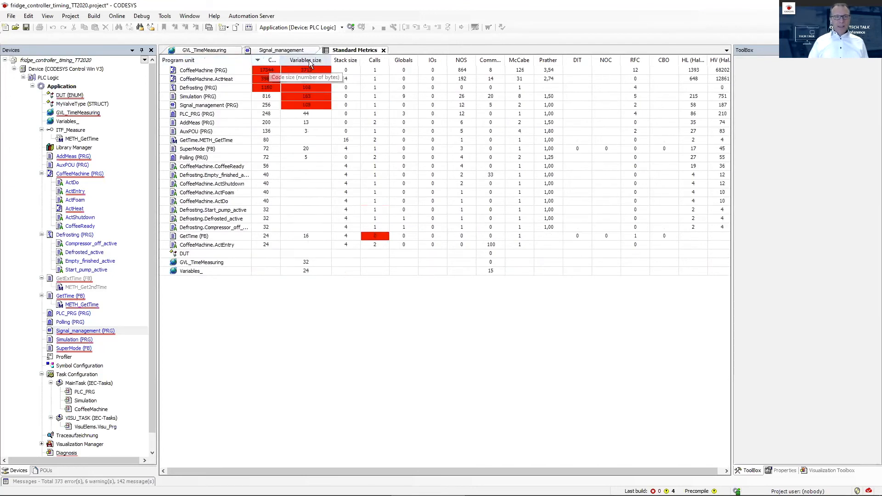
{"action": "left_click", "coordinate": [309, 60]}
{"action": "left_click", "coordinate": [314, 61]}
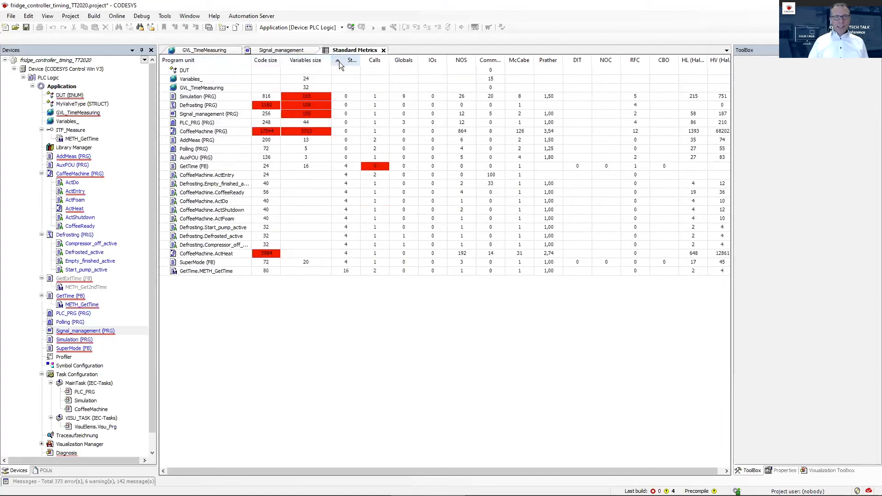
{"action": "left_click", "coordinate": [312, 59]}
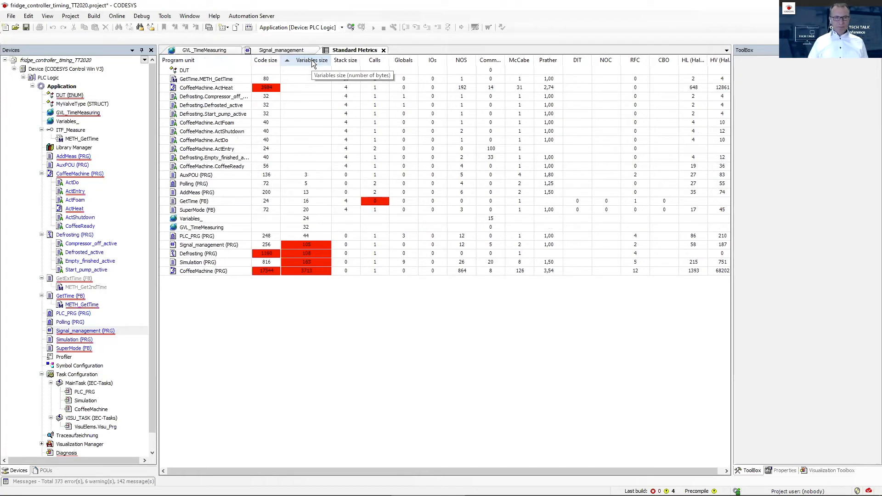
{"action": "left_click", "coordinate": [230, 60]}
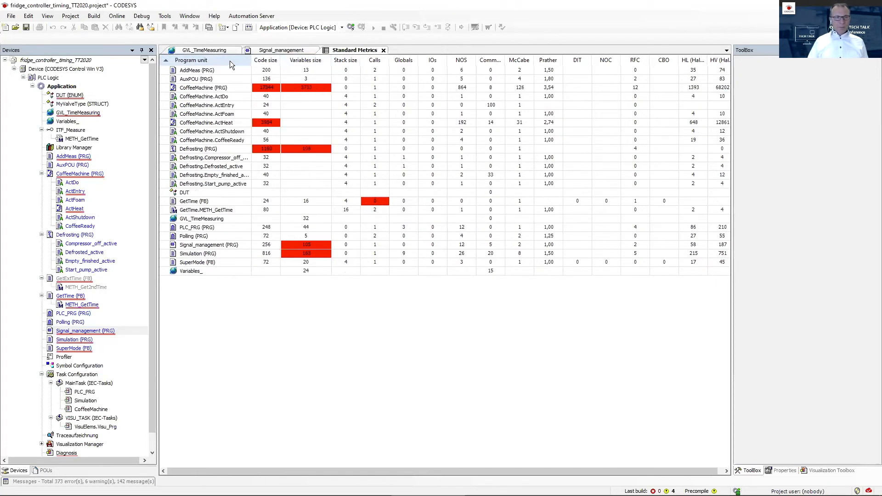
Compare AddMeas, AuxPOU, Defrosting.Empty_finished_active and Simulation in a Kiviat diagram, and close the diagram
{"action": "left_click", "coordinate": [198, 258]}
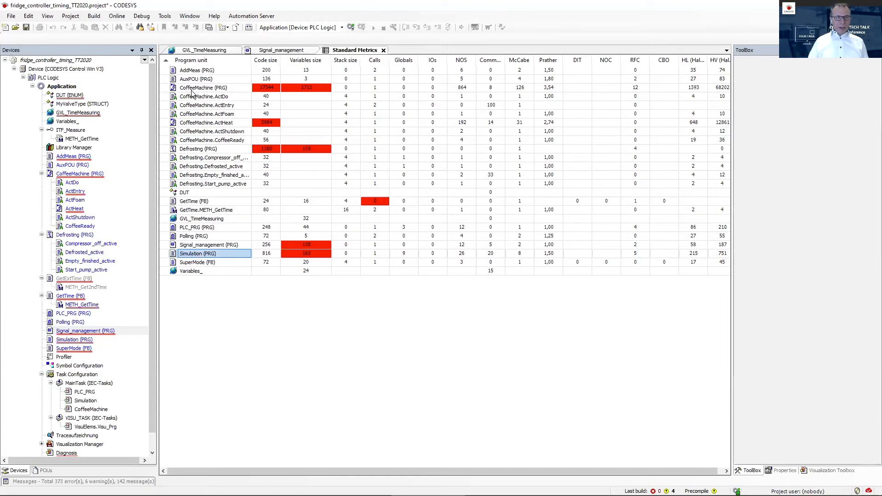
{"action": "left_click", "coordinate": [193, 72]}
{"action": "left_click", "coordinate": [191, 176], "text": "ctrl"}
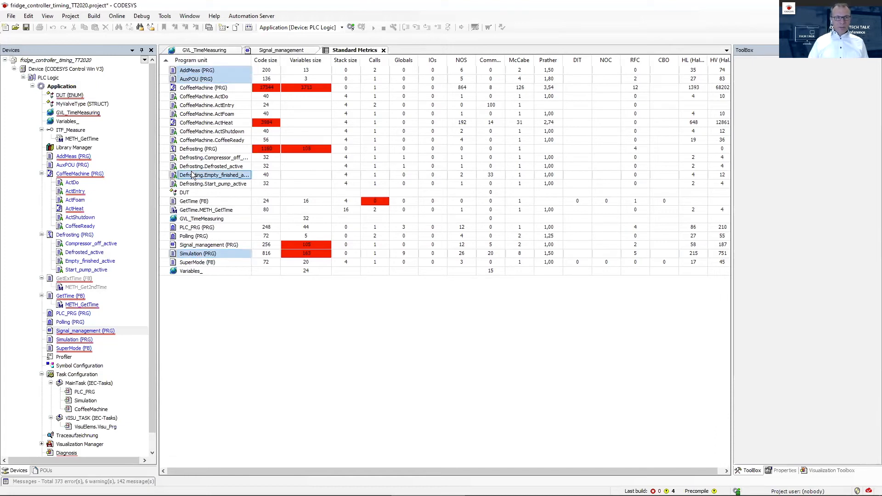
{"action": "right_click", "coordinate": [201, 178]}
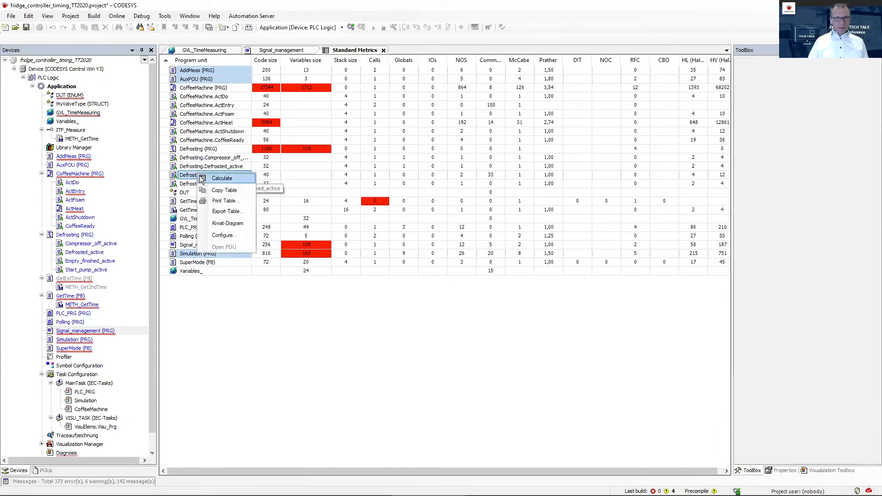
{"action": "left_click", "coordinate": [230, 222]}
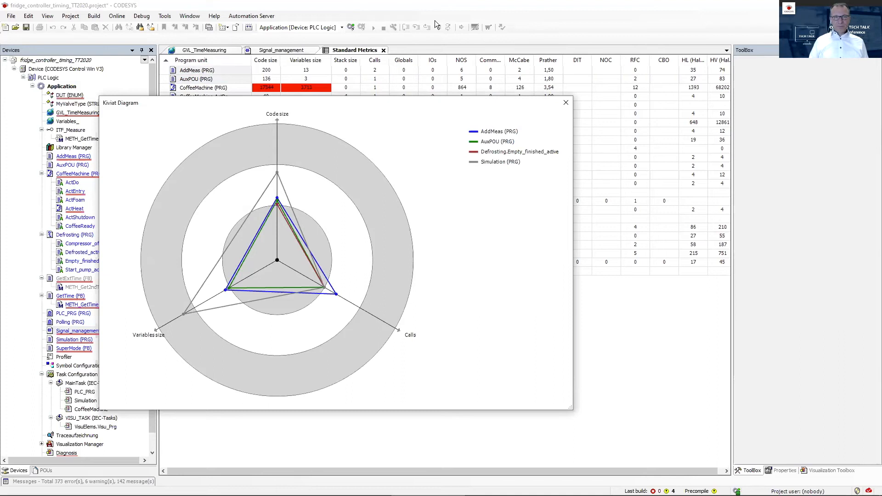
{"action": "key", "text": "Escape"}
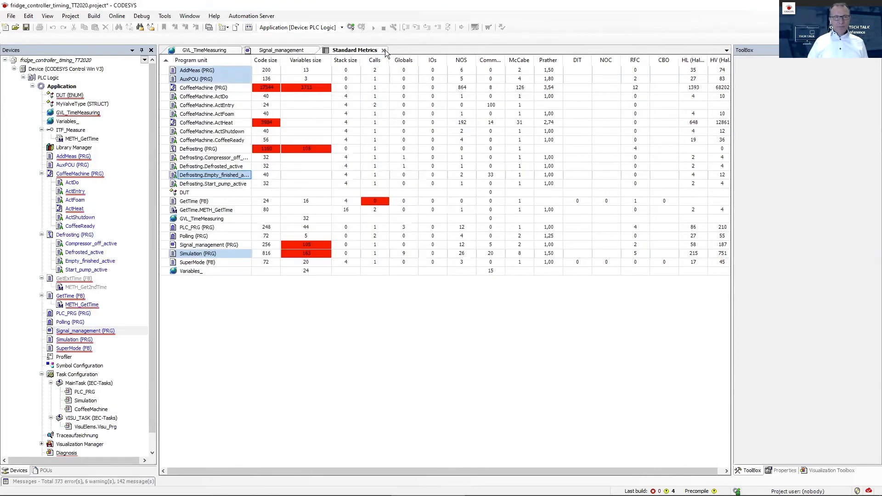
Run clone detection on the project and display the cloned code of Simulation and AuxPOU side by side
{"action": "left_click", "coordinate": [94, 15]}
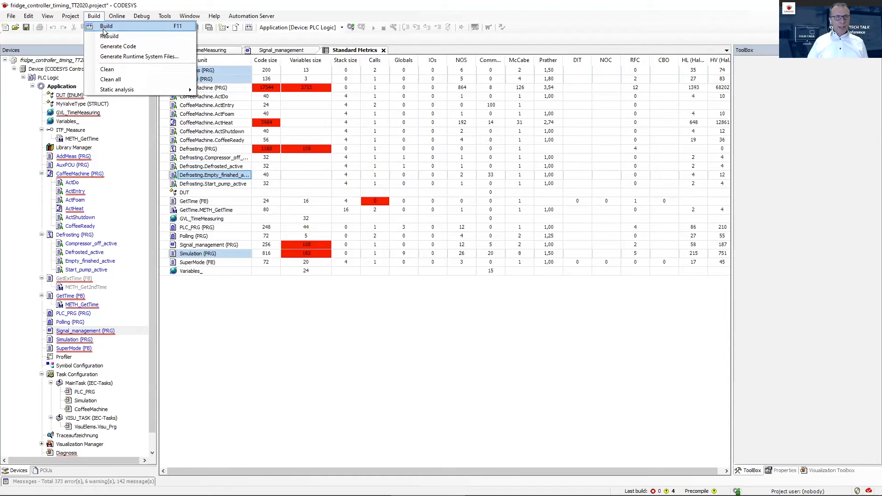
{"action": "mouse_move", "coordinate": [118, 90]}
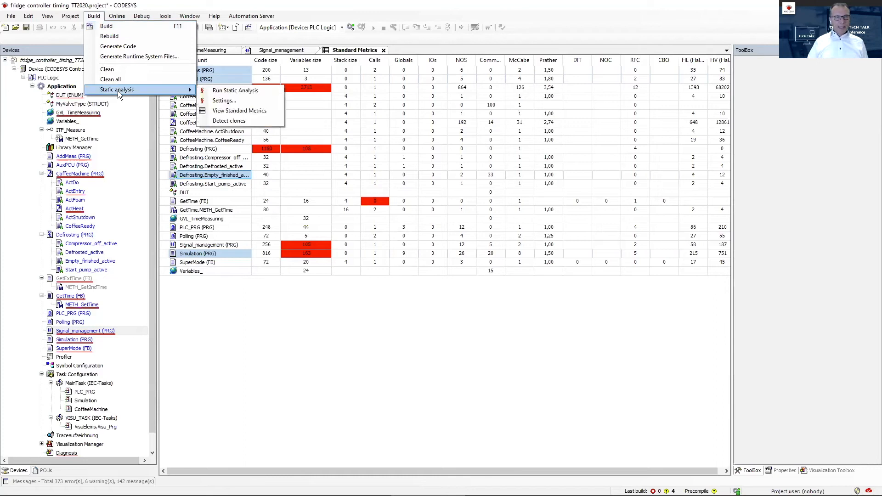
{"action": "left_click", "coordinate": [232, 119]}
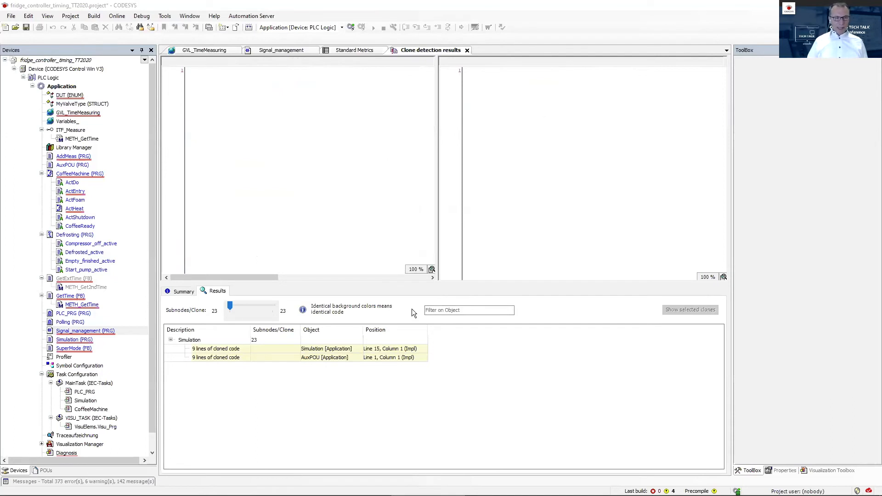
{"action": "left_click", "coordinate": [231, 352]}
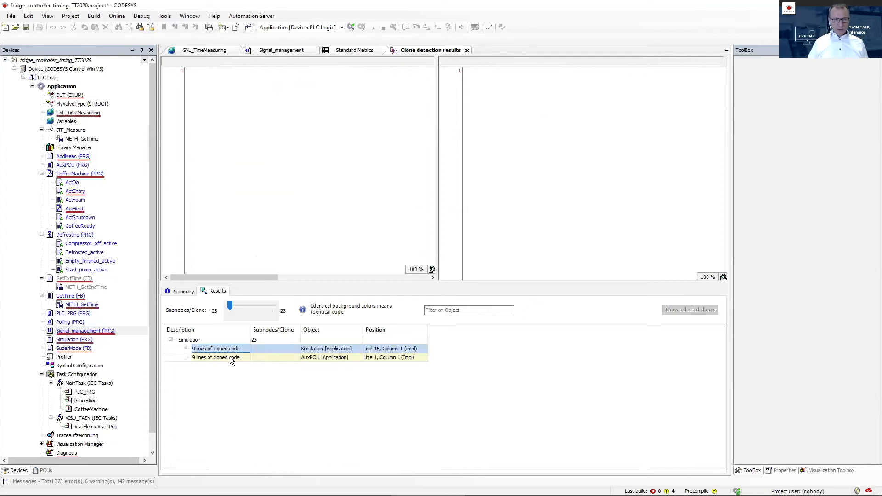
{"action": "left_click", "coordinate": [230, 357], "text": "ctrl"}
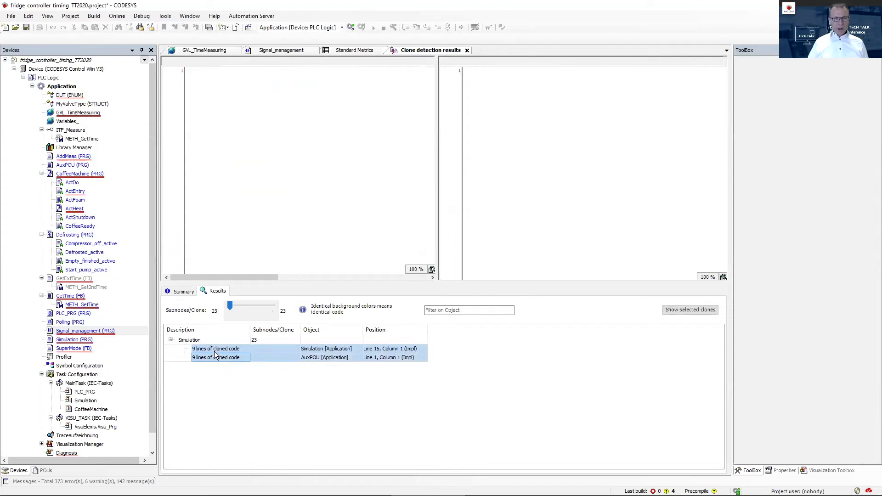
{"action": "left_click", "coordinate": [680, 309]}
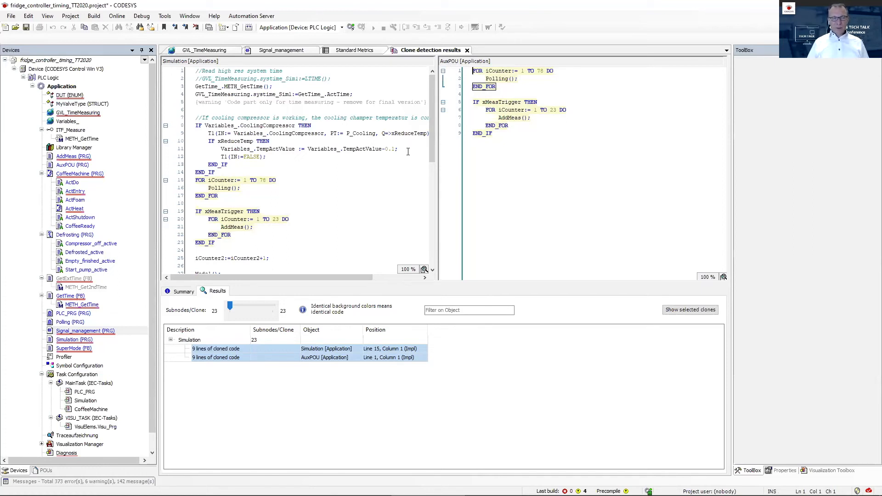
Check the clone detection summary, return to the results and open the cloned code position in the Simulation program
{"action": "left_click", "coordinate": [183, 295]}
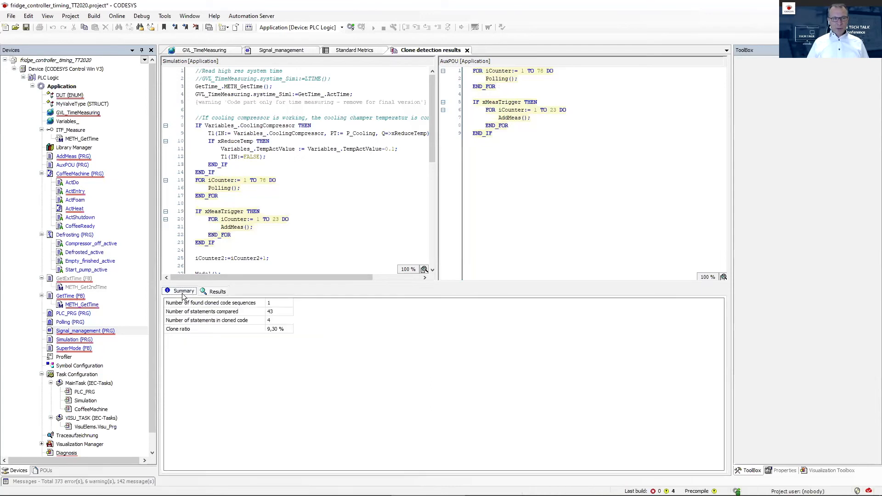
{"action": "left_click", "coordinate": [217, 293]}
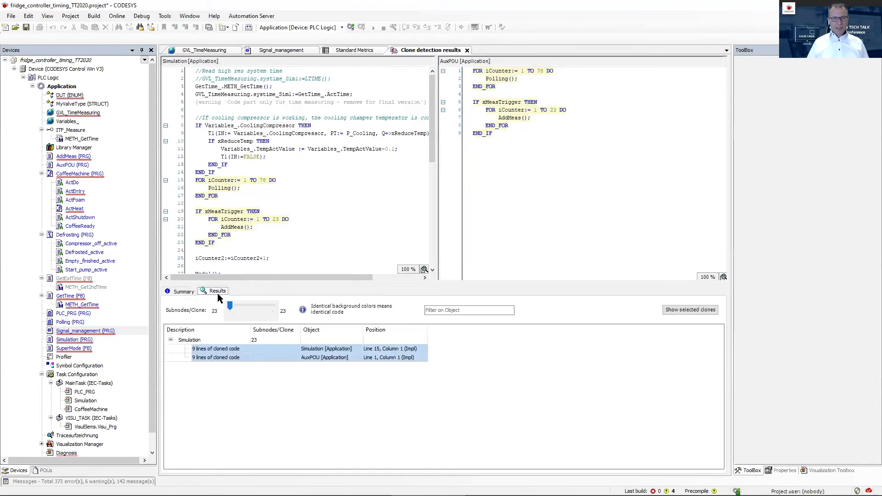
{"action": "left_click", "coordinate": [233, 348]}
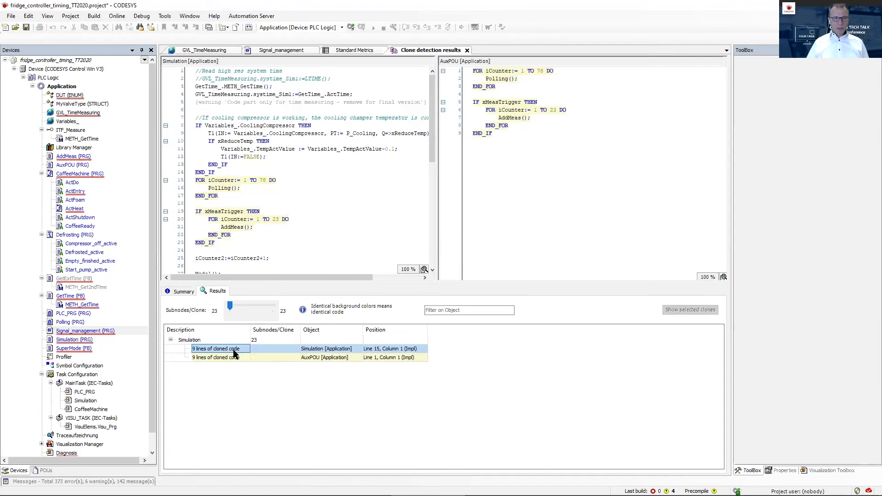
{"action": "double_click", "coordinate": [233, 349]}
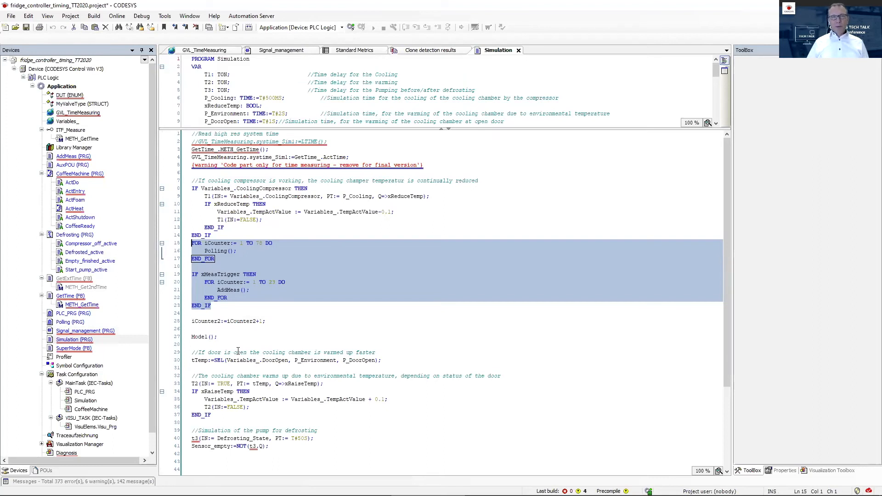
Extract the cloned FOR and IF blocks in the Simulation program into a new function, accepting the proposed name, return value and parameters
{"action": "right_click", "coordinate": [289, 263]}
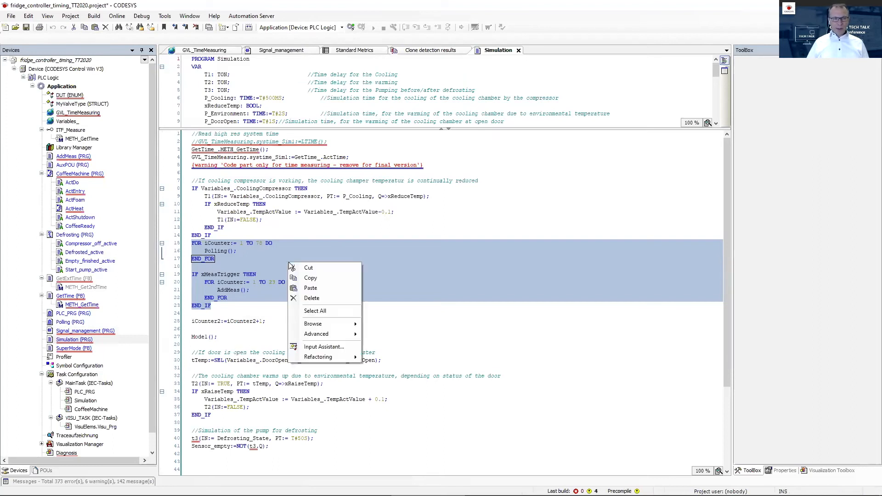
{"action": "mouse_move", "coordinate": [327, 360]}
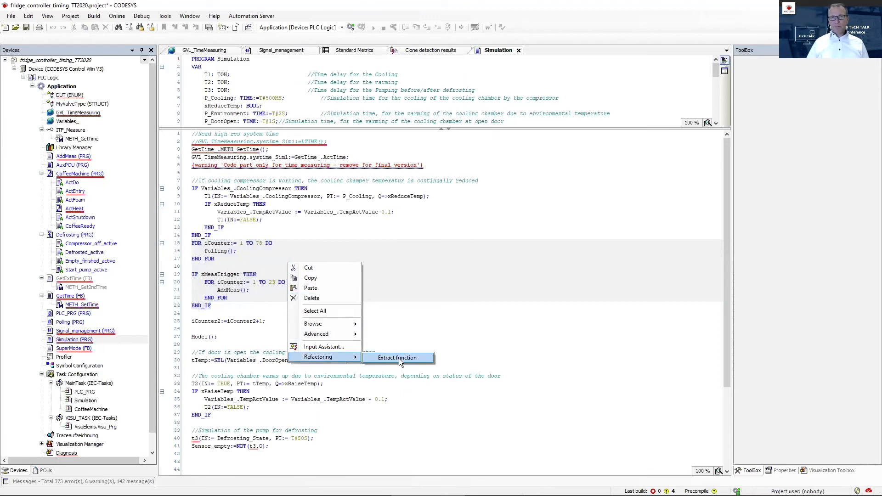
{"action": "left_click", "coordinate": [398, 359]}
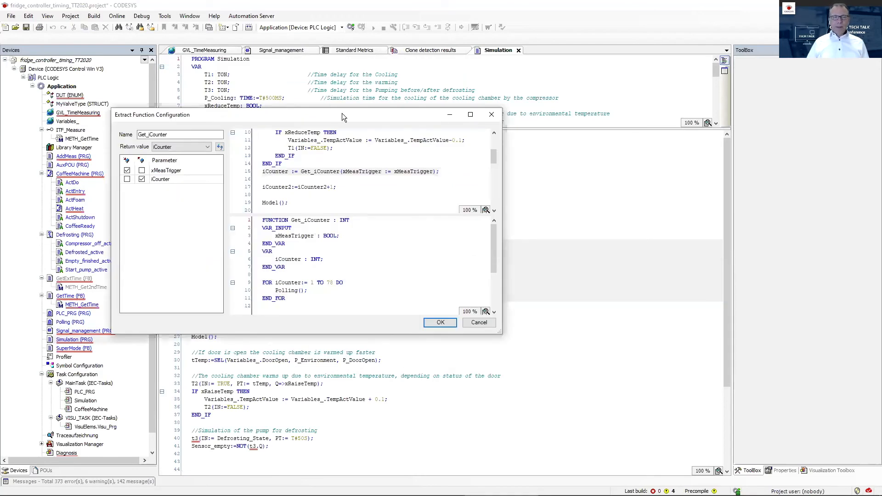
{"action": "left_click_drag", "start_coordinate": [331, 116], "coordinate": [527, 150]}
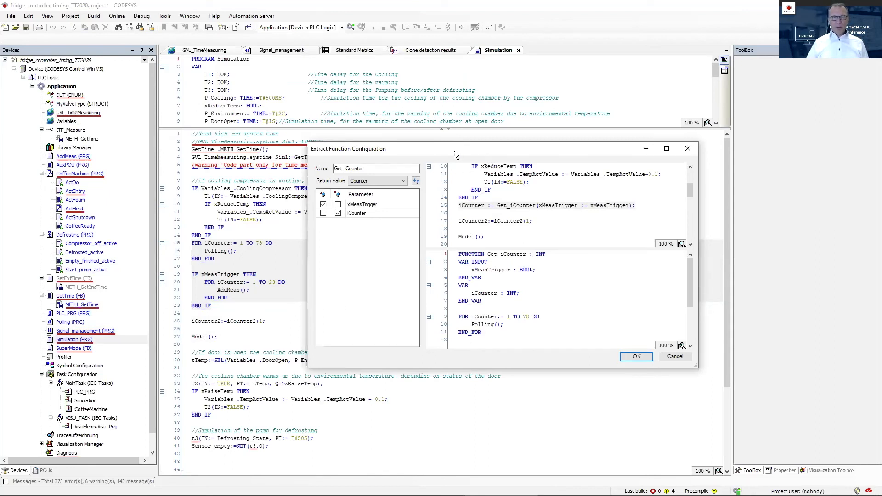
{"action": "left_click_drag", "start_coordinate": [453, 151], "coordinate": [451, 143]}
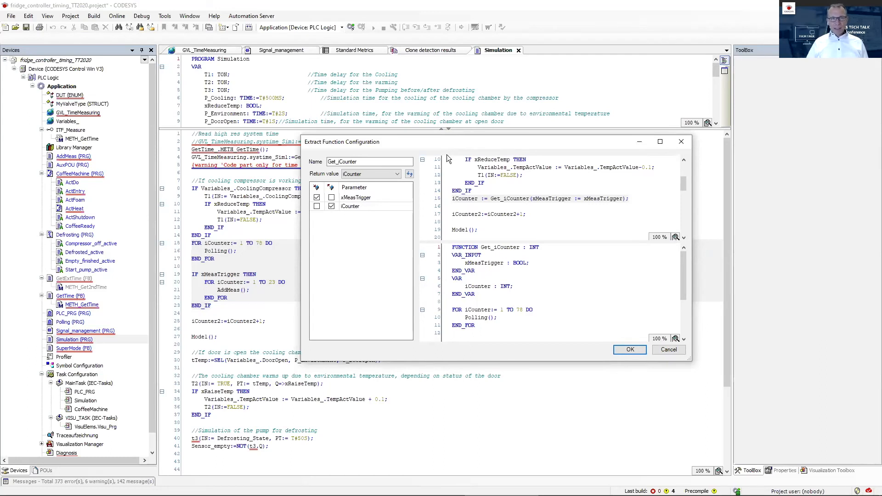
{"action": "left_click_drag", "start_coordinate": [453, 143], "coordinate": [465, 104]}
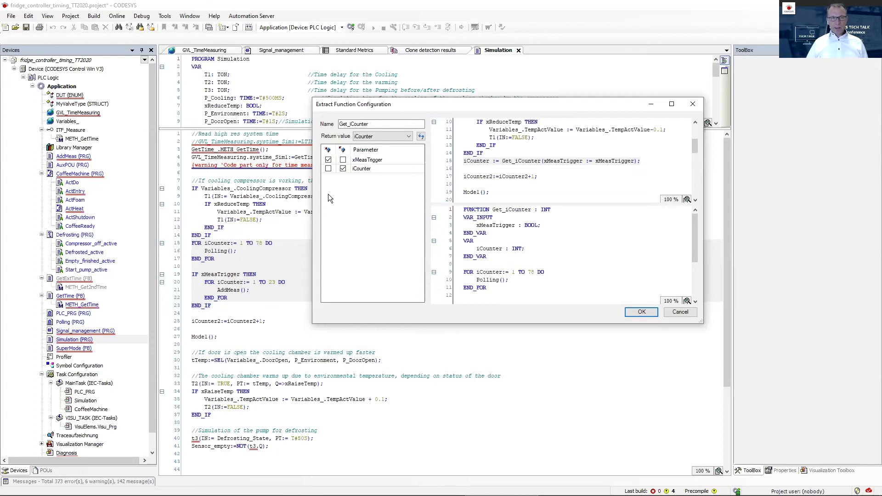
{"action": "double_click", "coordinate": [387, 121]}
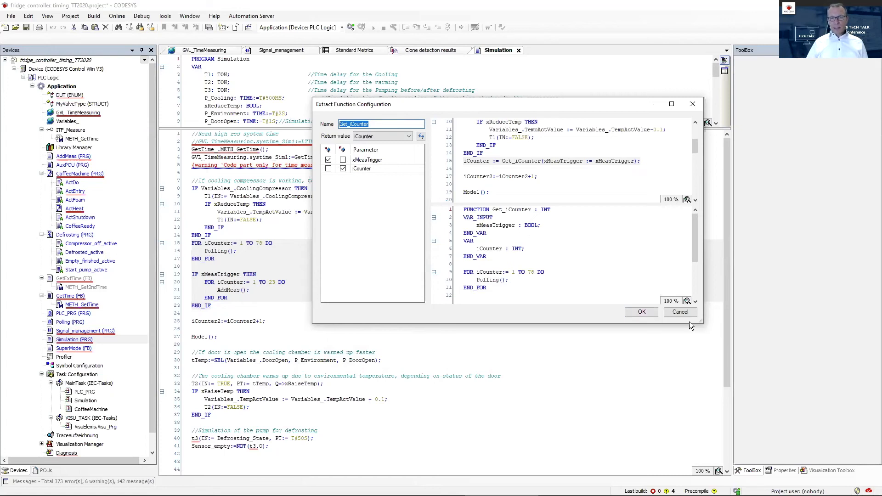
{"action": "left_click", "coordinate": [644, 313]}
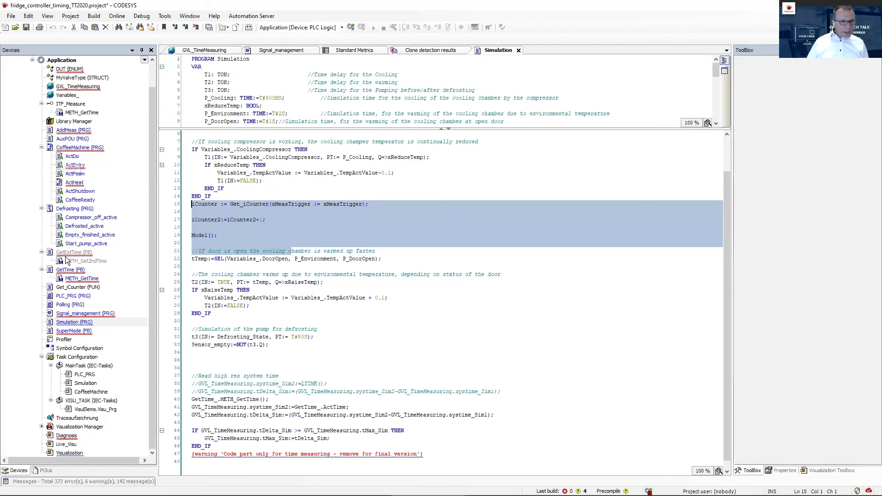
Locate the extracted function in the device tree and undo the function extraction in the Simulation program
{"action": "left_click", "coordinate": [69, 288]}
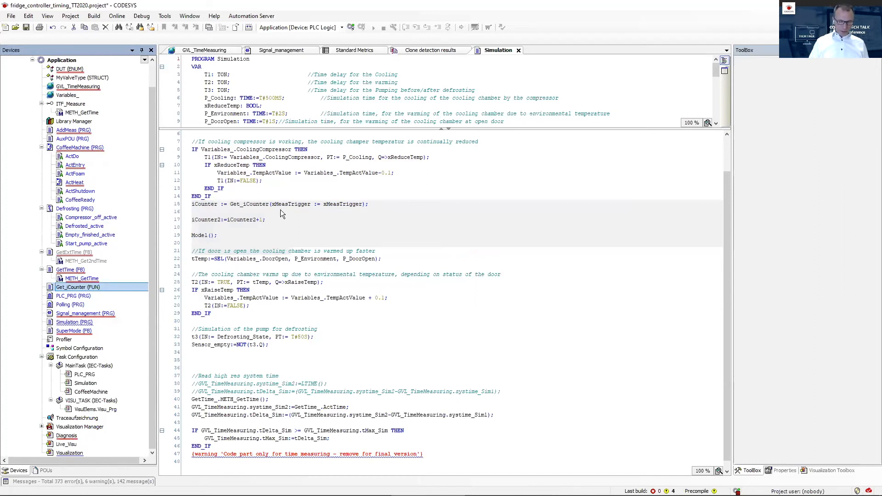
{"action": "key", "text": "ctrl+z"}
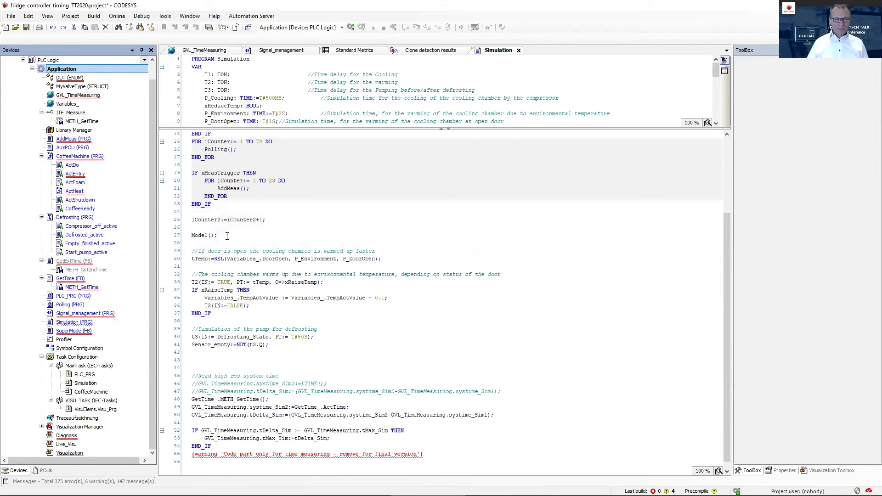
{"action": "left_click", "coordinate": [227, 236]}
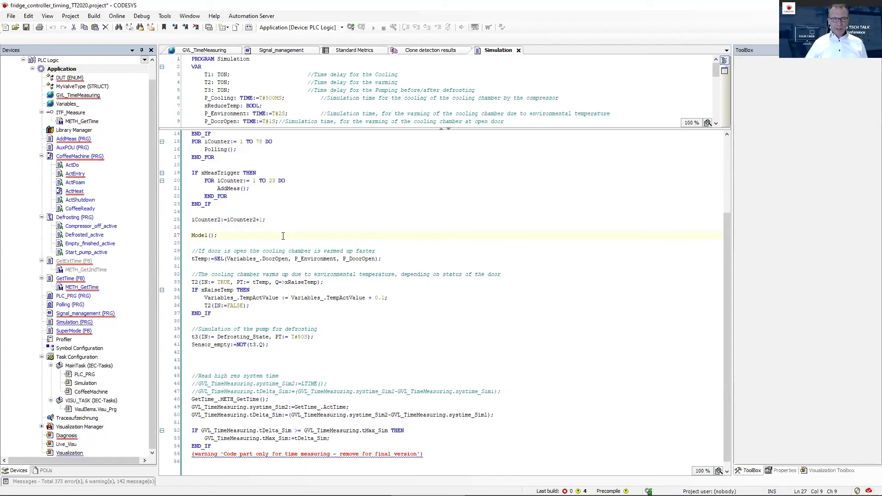
Switch to the PowerPoint slide show
{"action": "key", "text": "alt+Tab"}
{"action": "key", "text": "alt+Tab"}
{"action": "key", "text": "alt+Tab"}
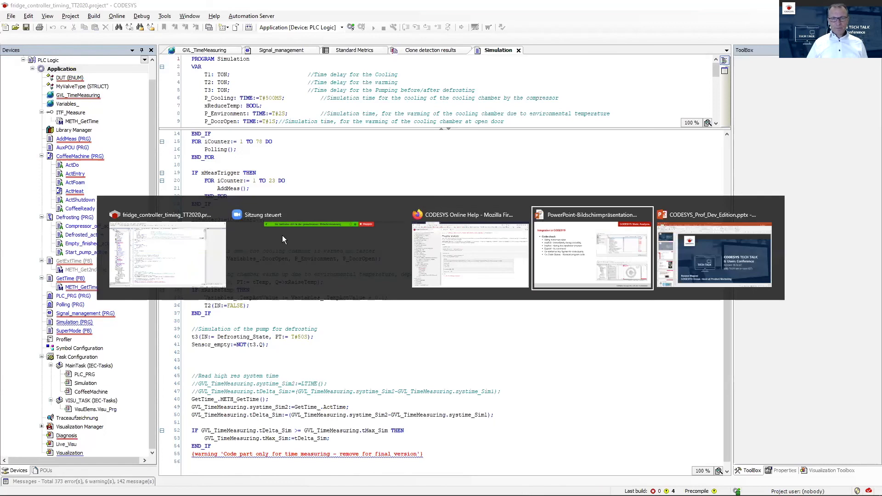